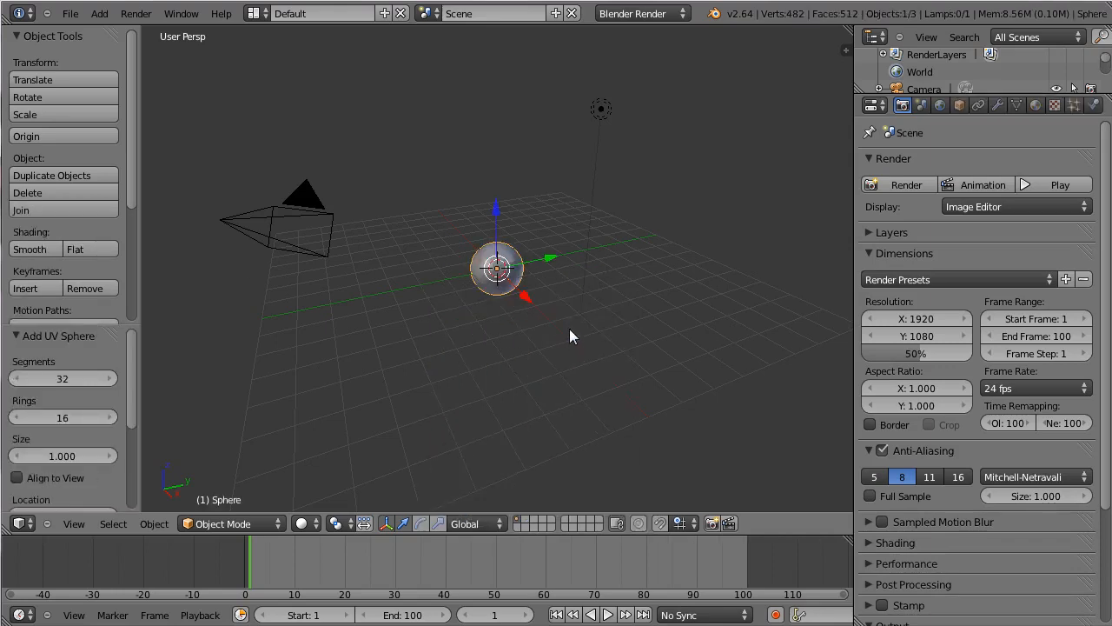
- Add a plane raised about 1.34 units above the sphere and scale it up by about 2.13
scroll(569, 335, up, 5)
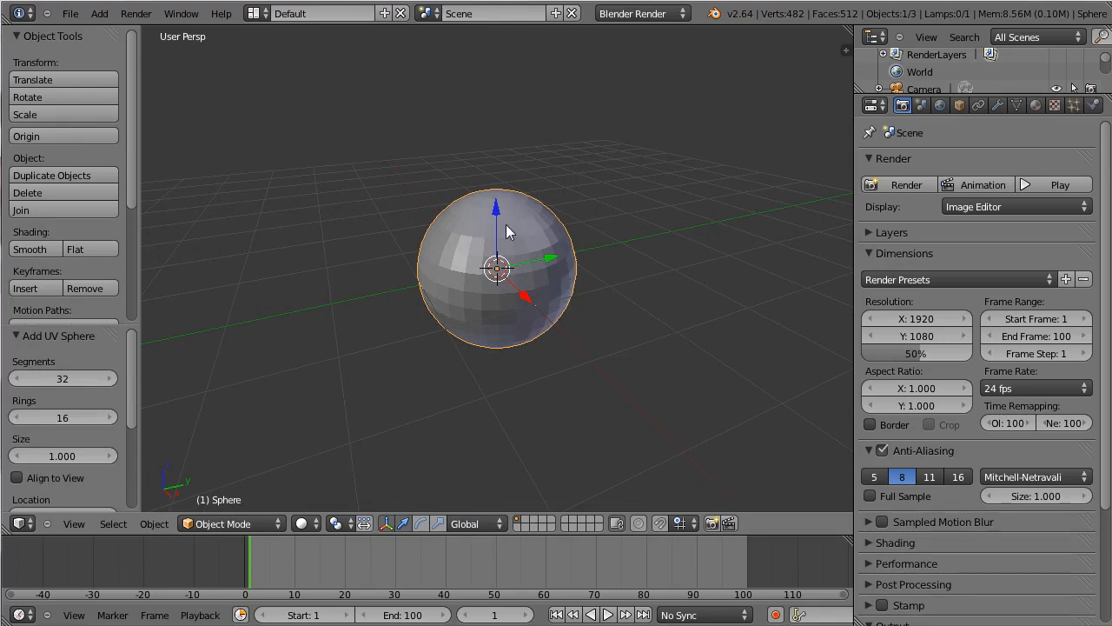
key(shift+a)
mouse_move(496, 223)
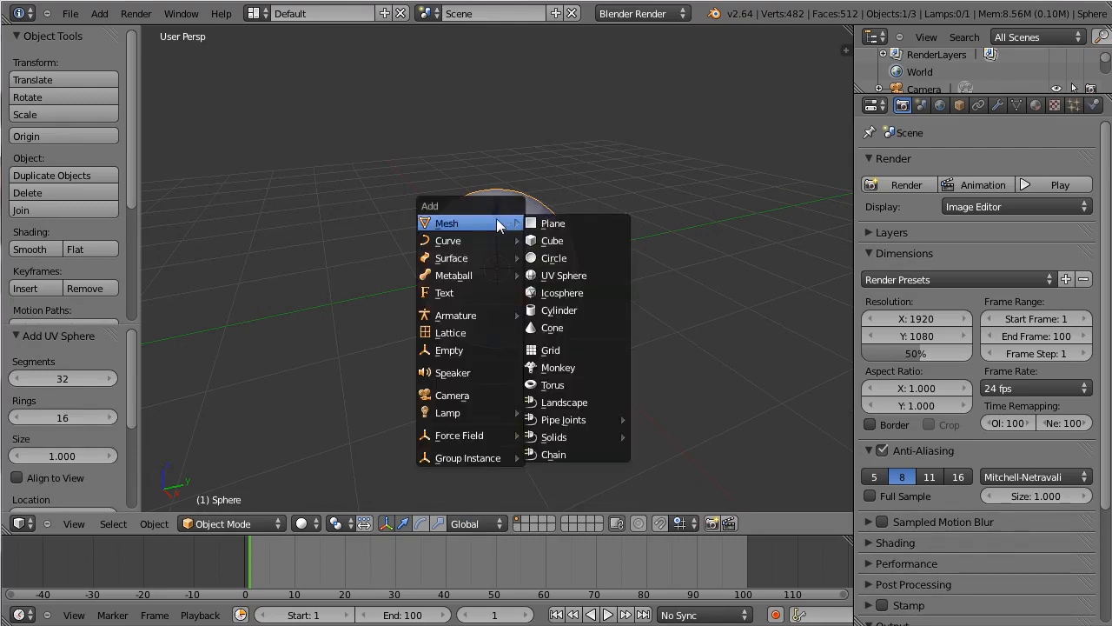
click(561, 226)
drag(496, 234, 493, 122)
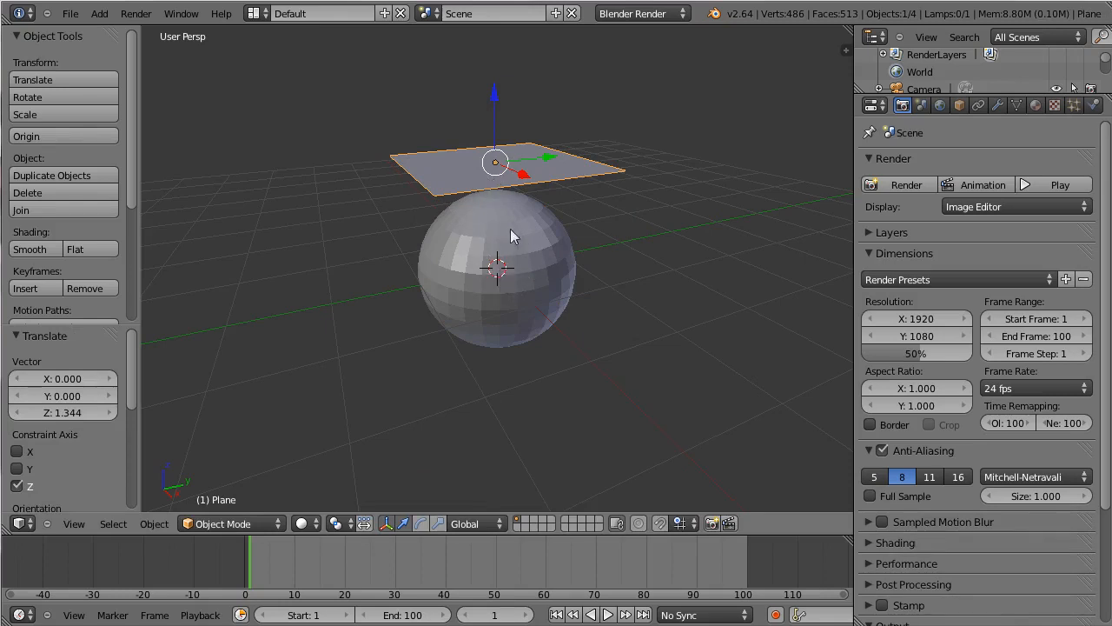
key(s)
click(512, 184)
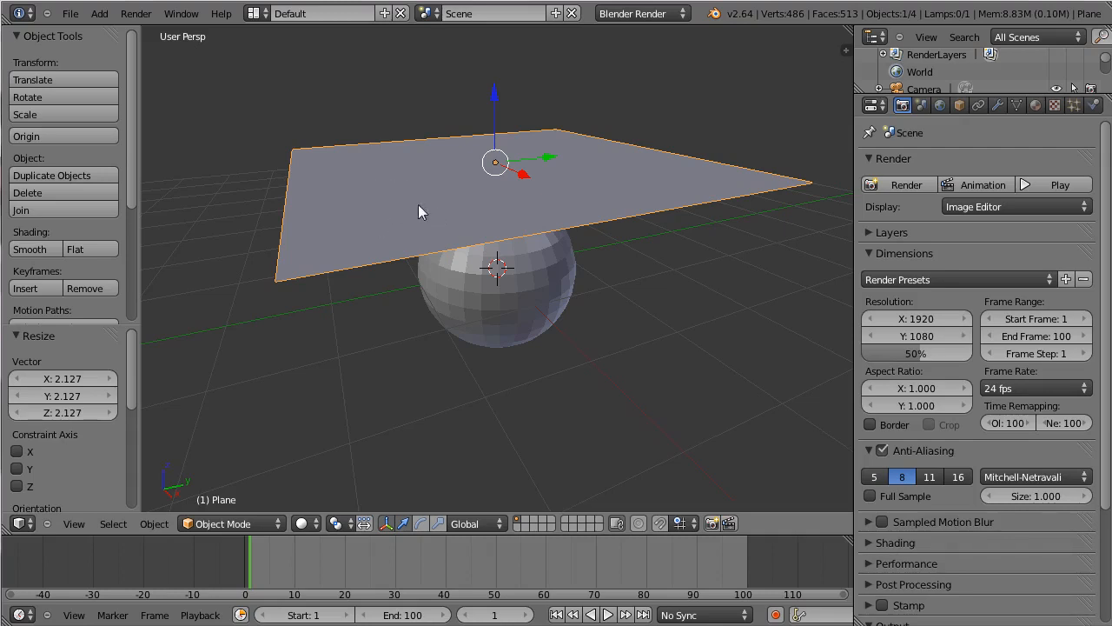
- Subdivide the whole plane in Edit Mode with 10 cuts
key(Tab)
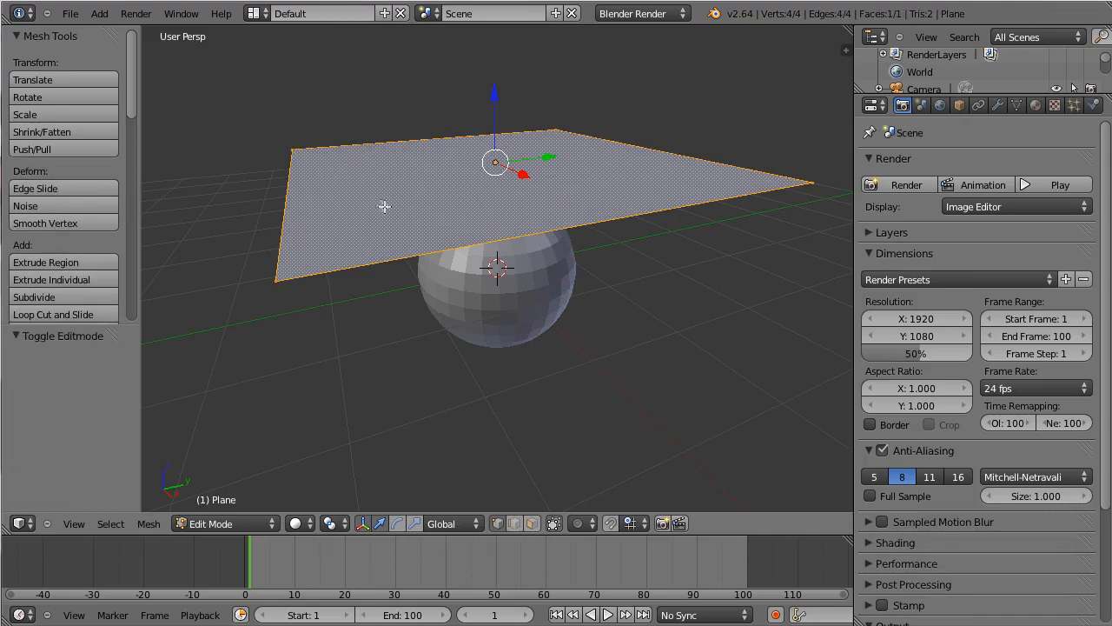
key(w)
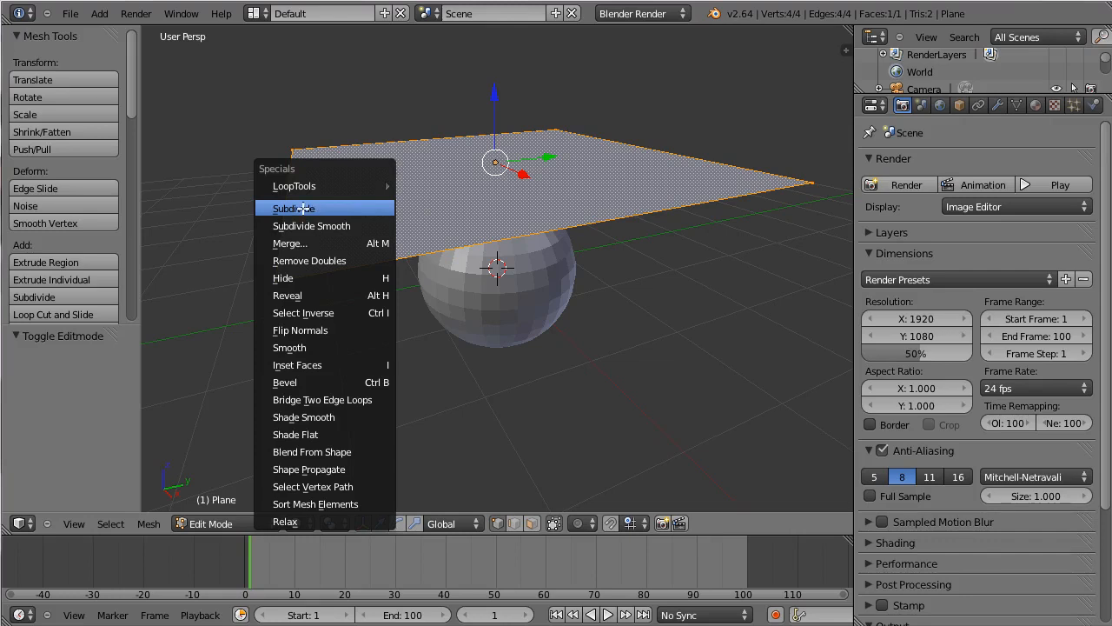
mouse_move(287, 186)
click(302, 210)
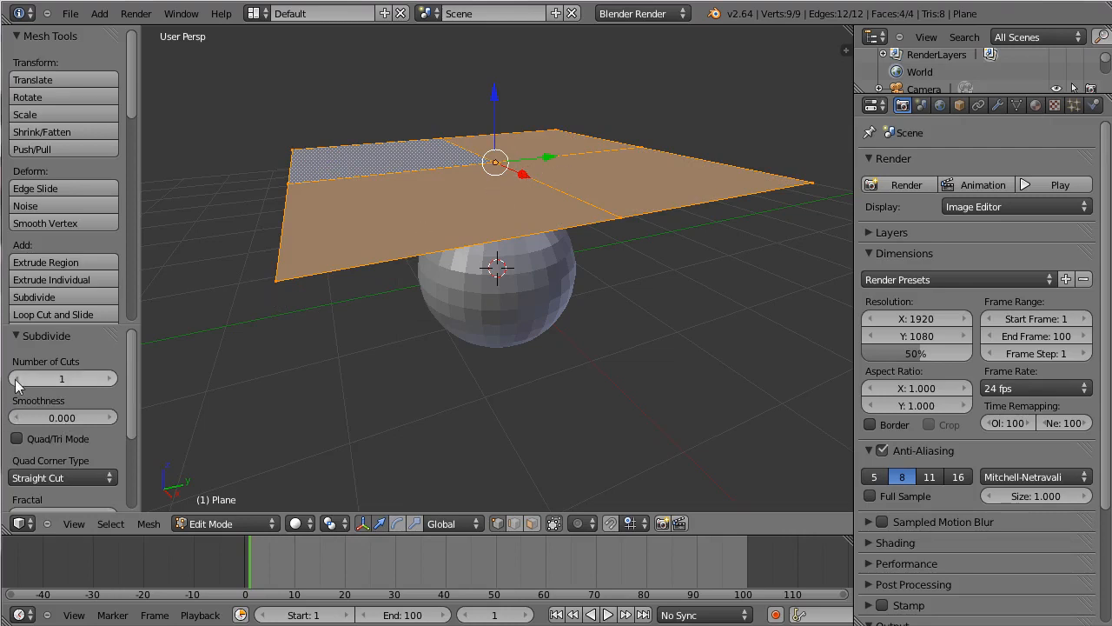
drag(19, 379, 93, 381)
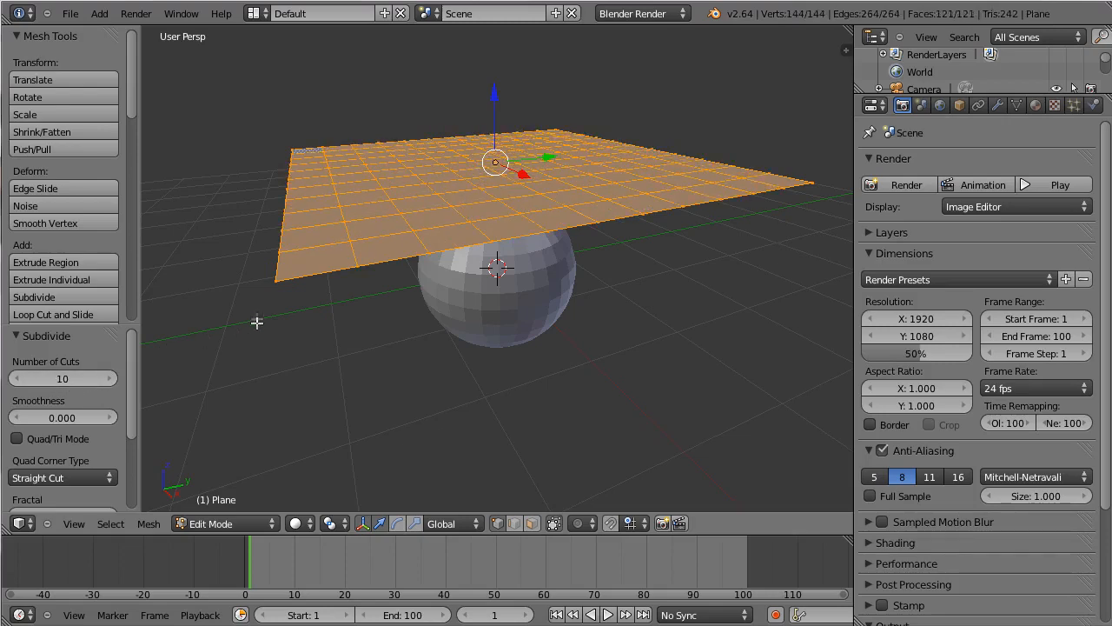
- Subdivide the plane's mesh once more, using 2 cuts
key(w)
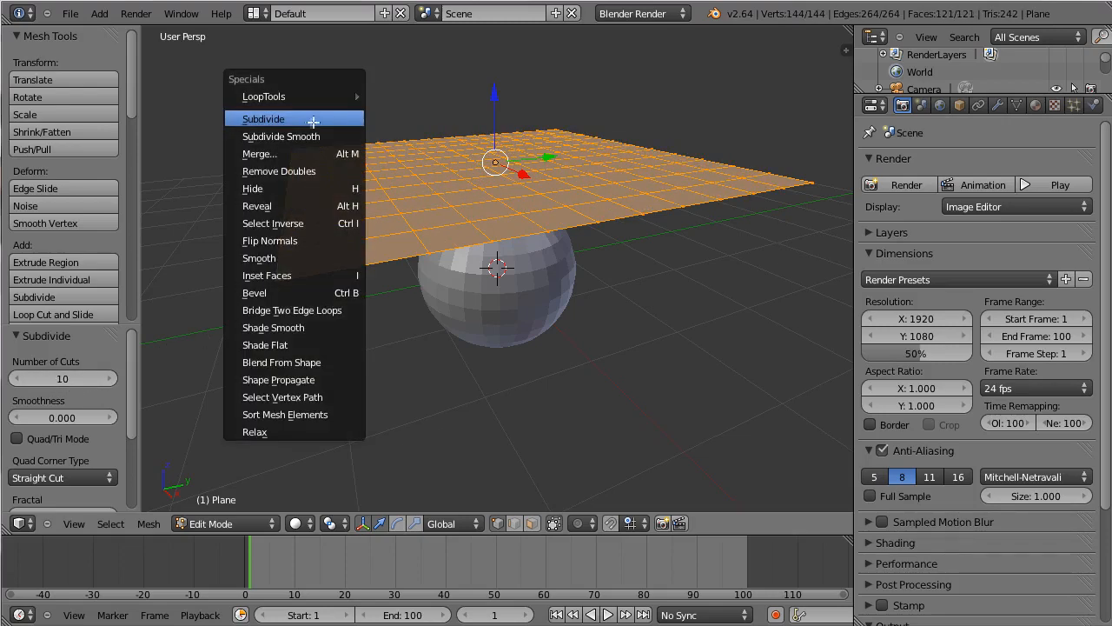
click(284, 120)
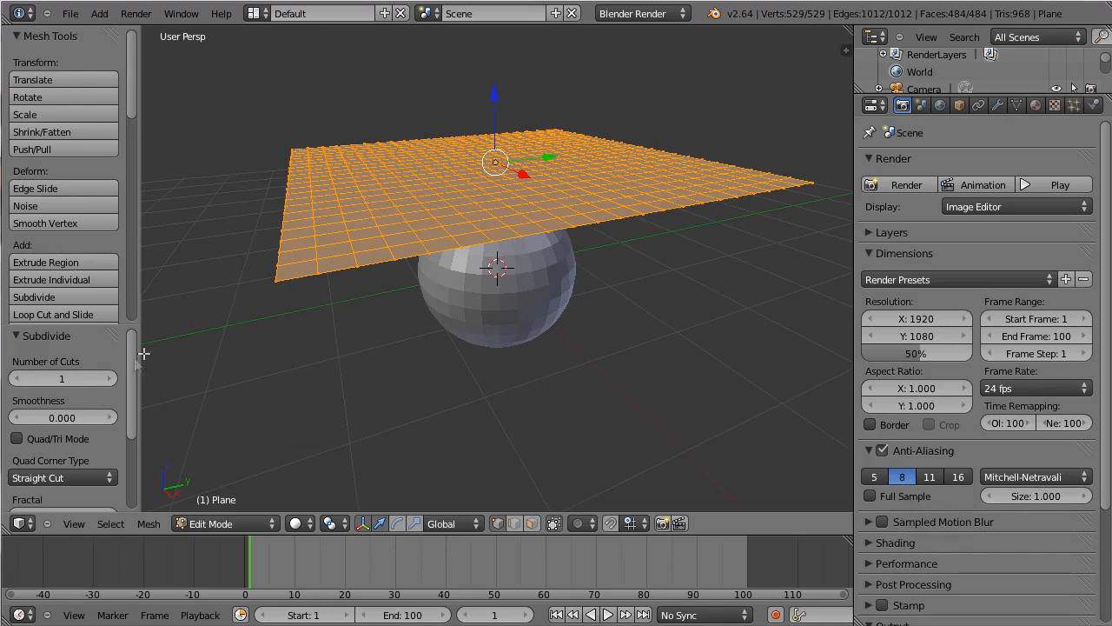
click(107, 378)
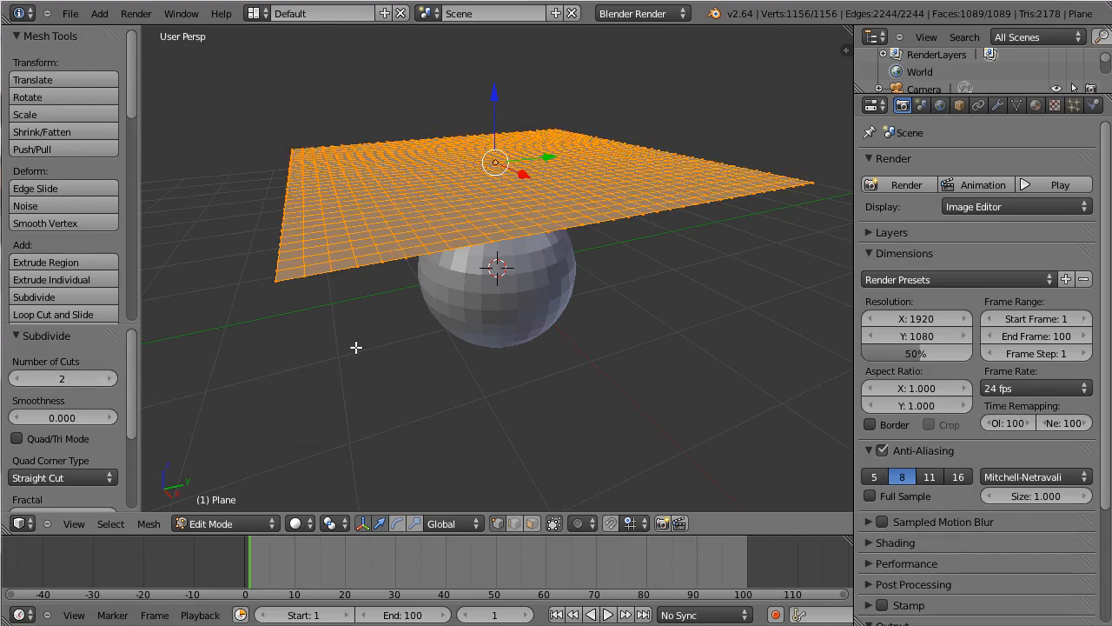
- Enable Cloth physics for the subdivided plane
middle_drag(469, 333, 444, 347)
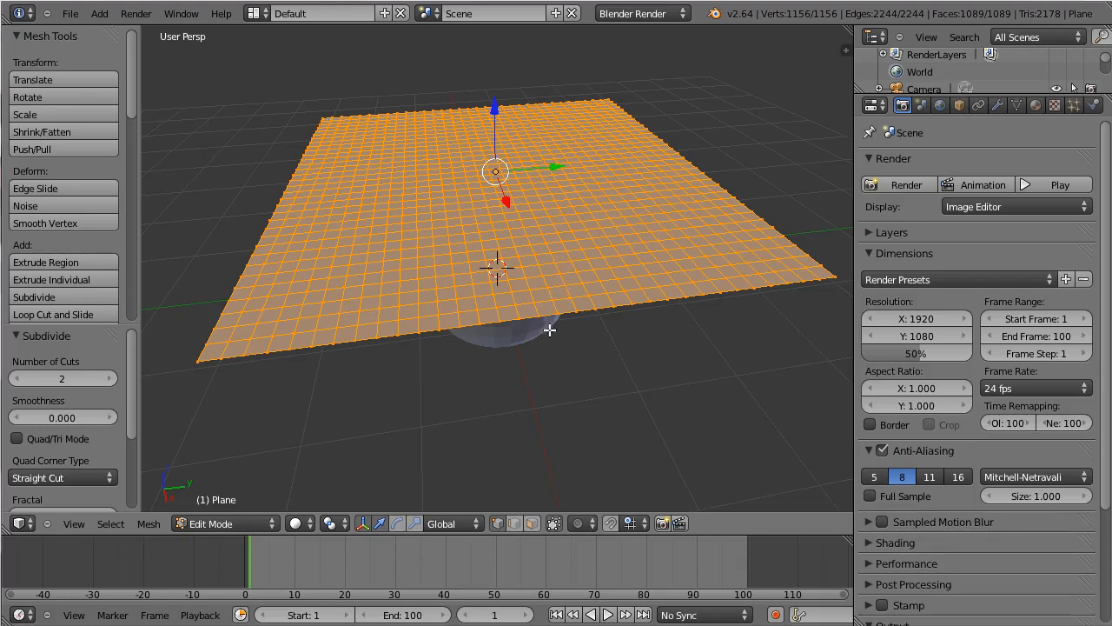
middle_drag(550, 329, 548, 294)
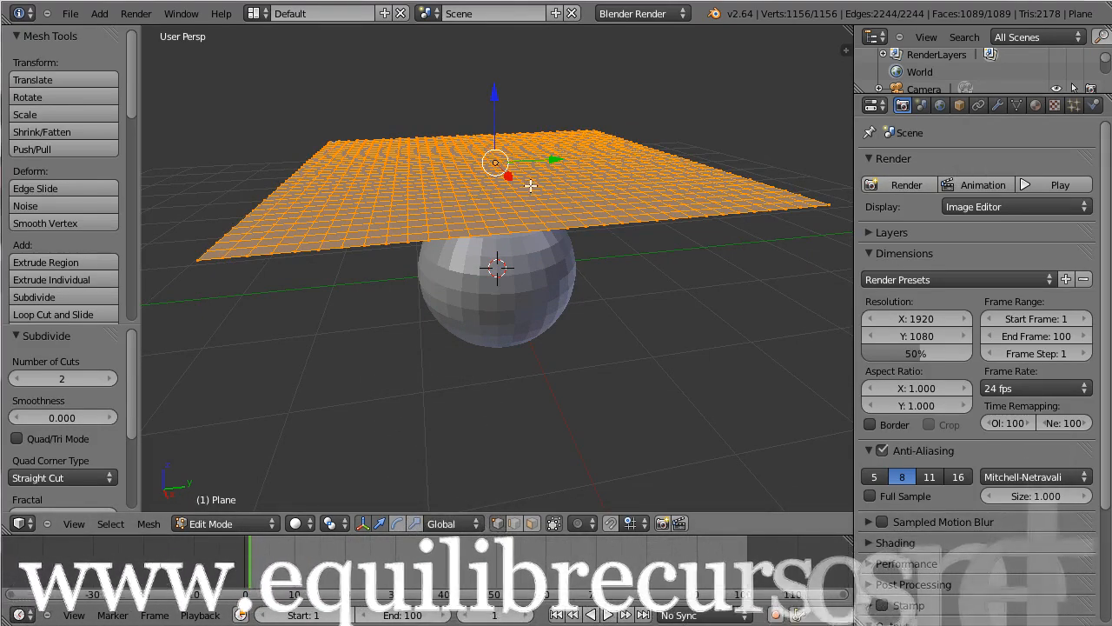
click(1094, 105)
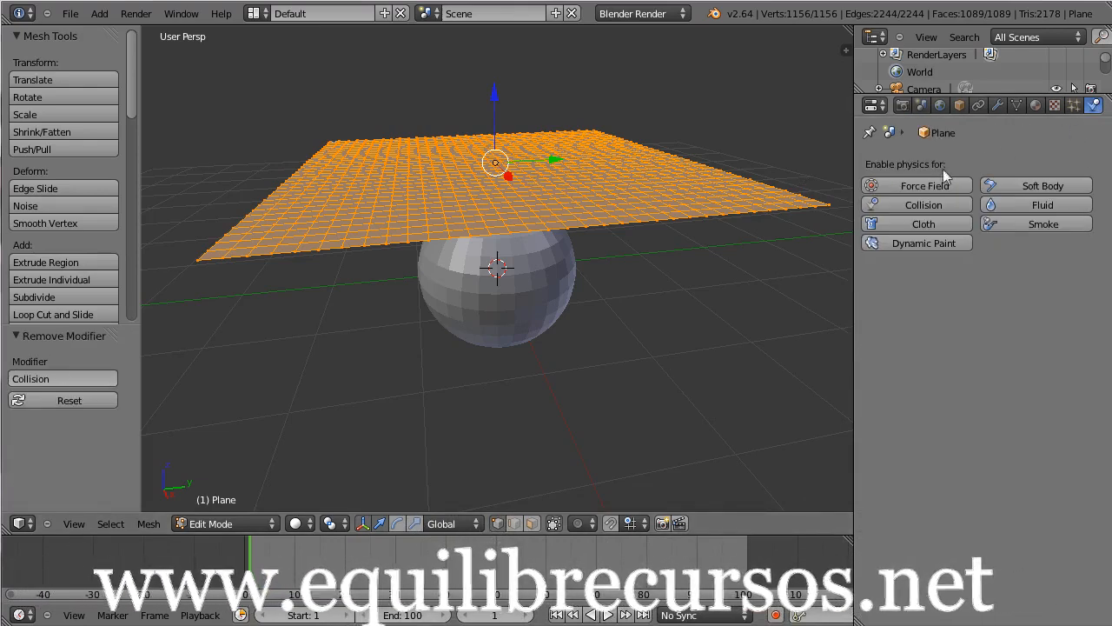
click(922, 222)
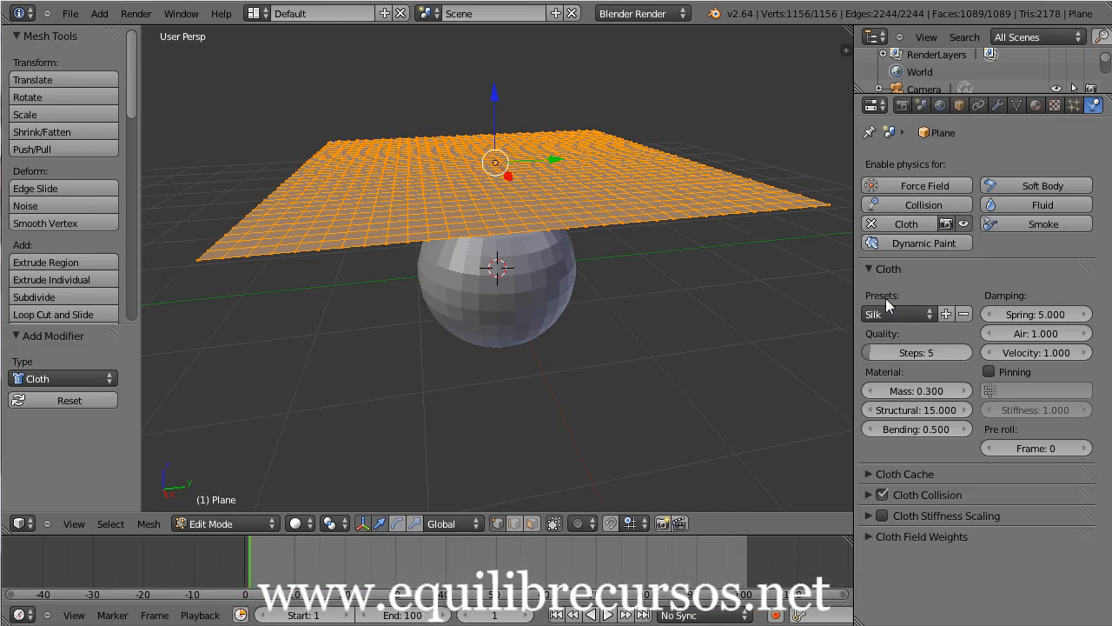
- Try the Cotton, Denim, Leather and Rubber cloth presets on the plane one after another
click(928, 314)
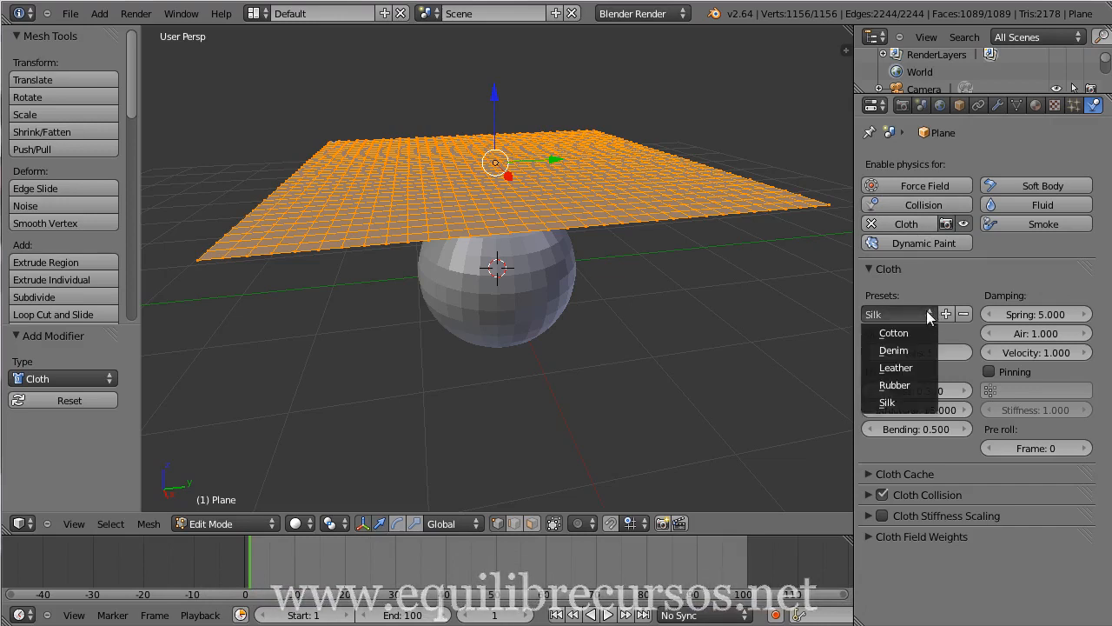
click(927, 310)
click(929, 313)
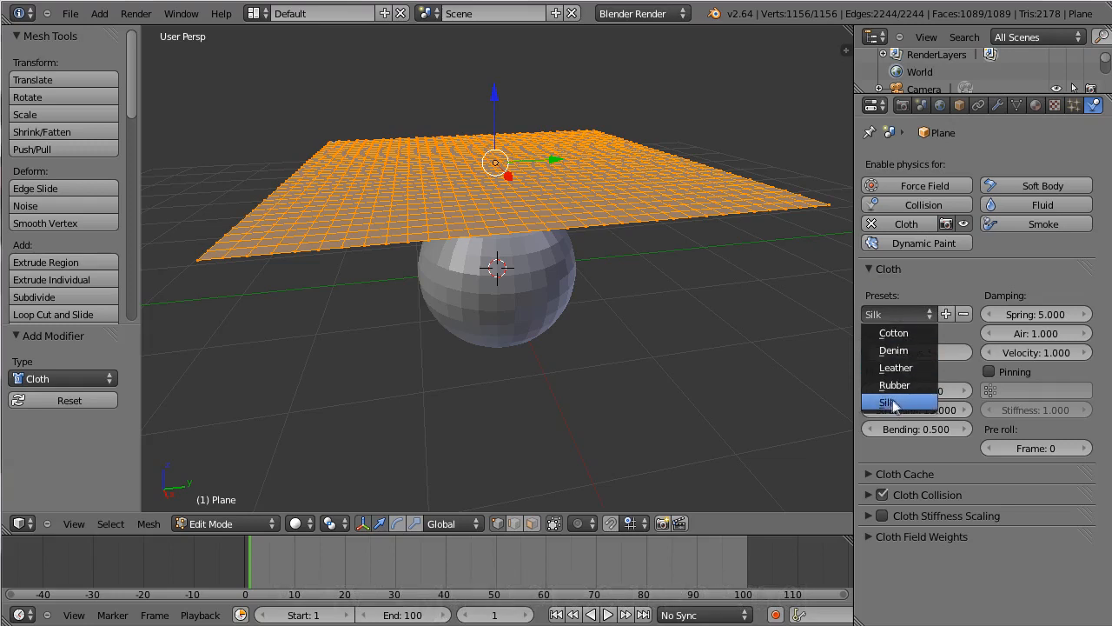
click(894, 332)
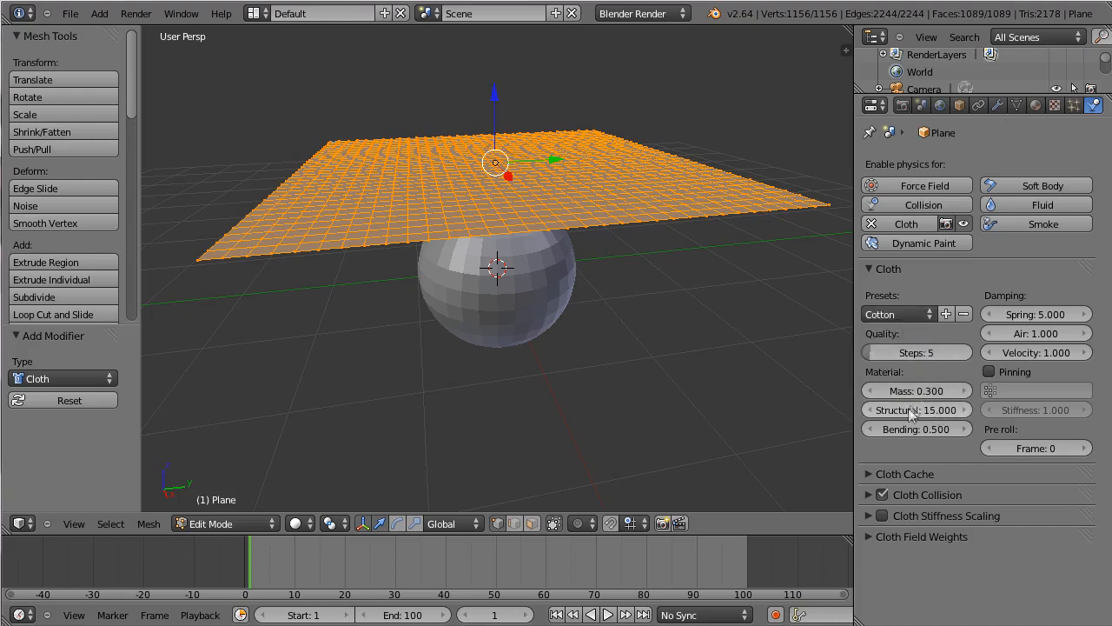
click(928, 313)
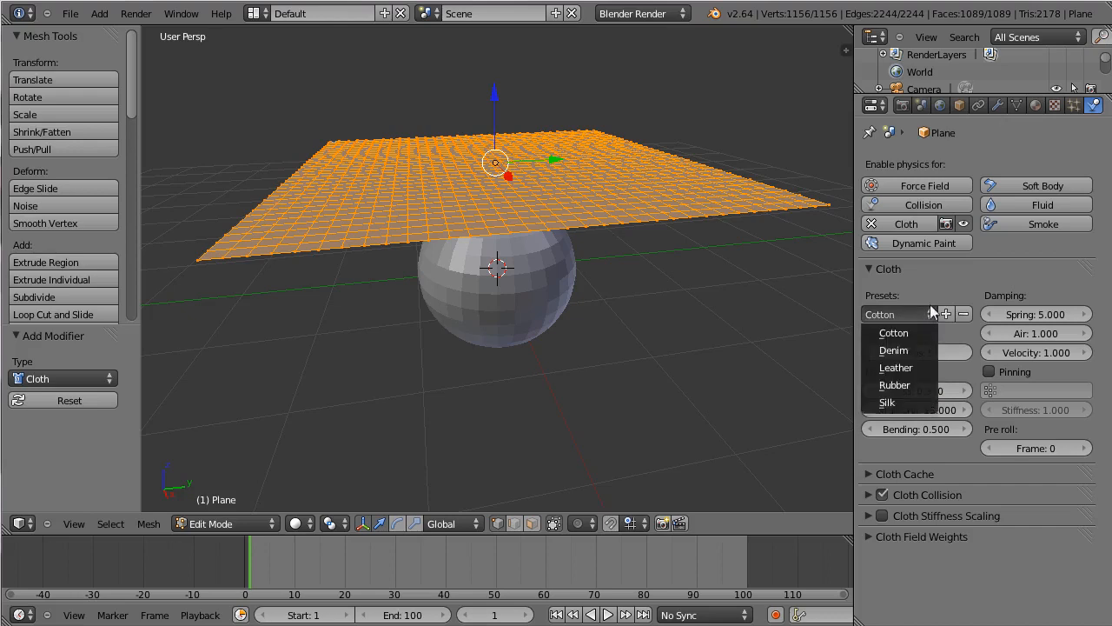
click(906, 351)
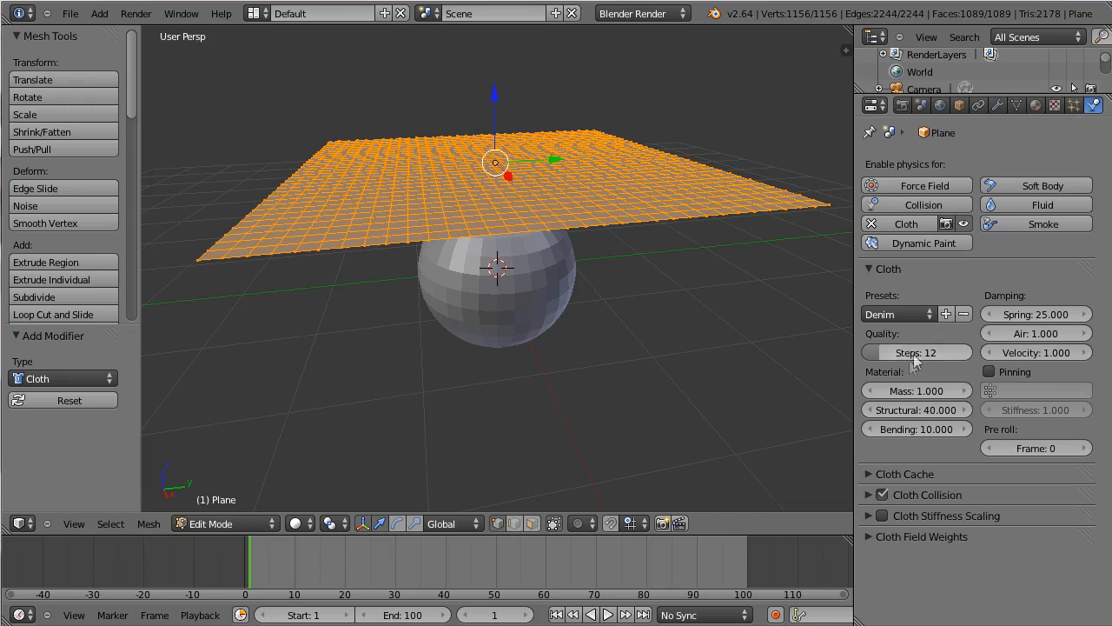
click(930, 316)
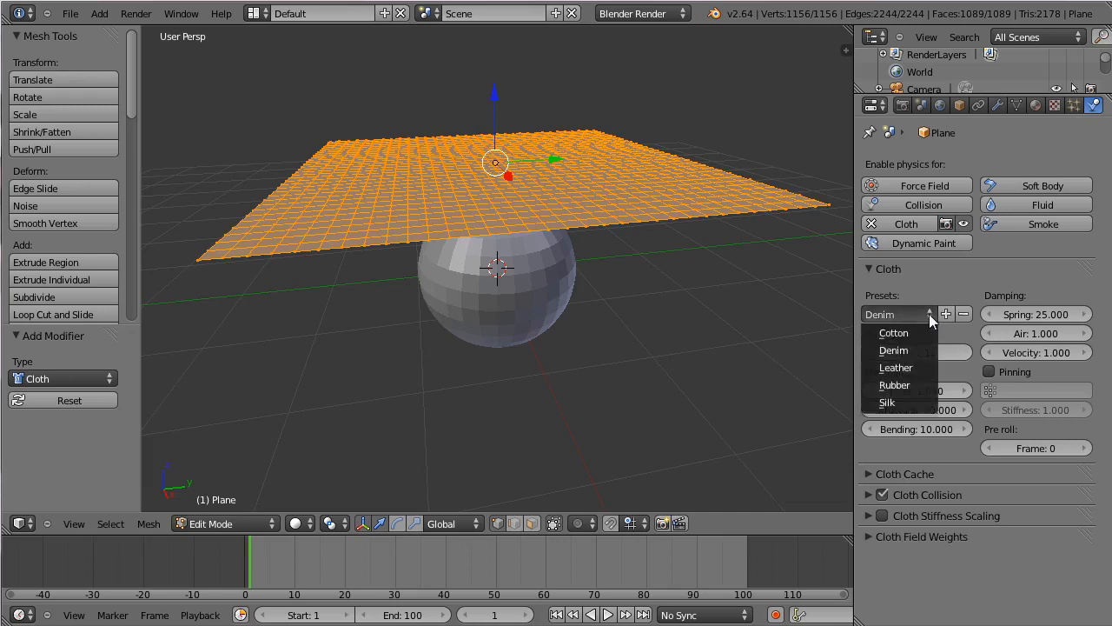
click(897, 366)
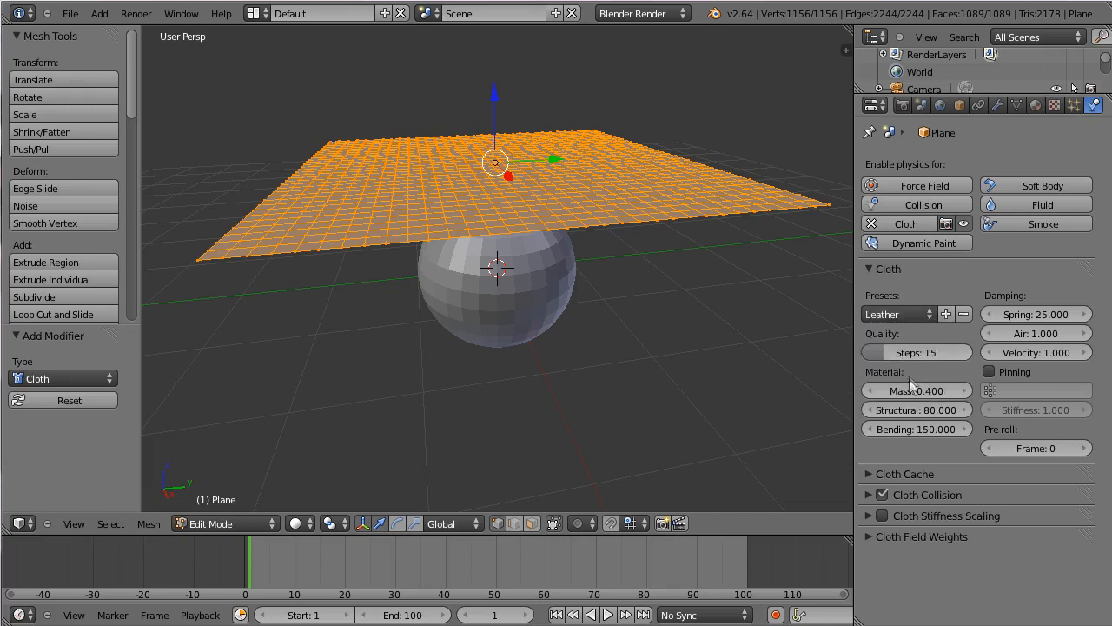
click(929, 313)
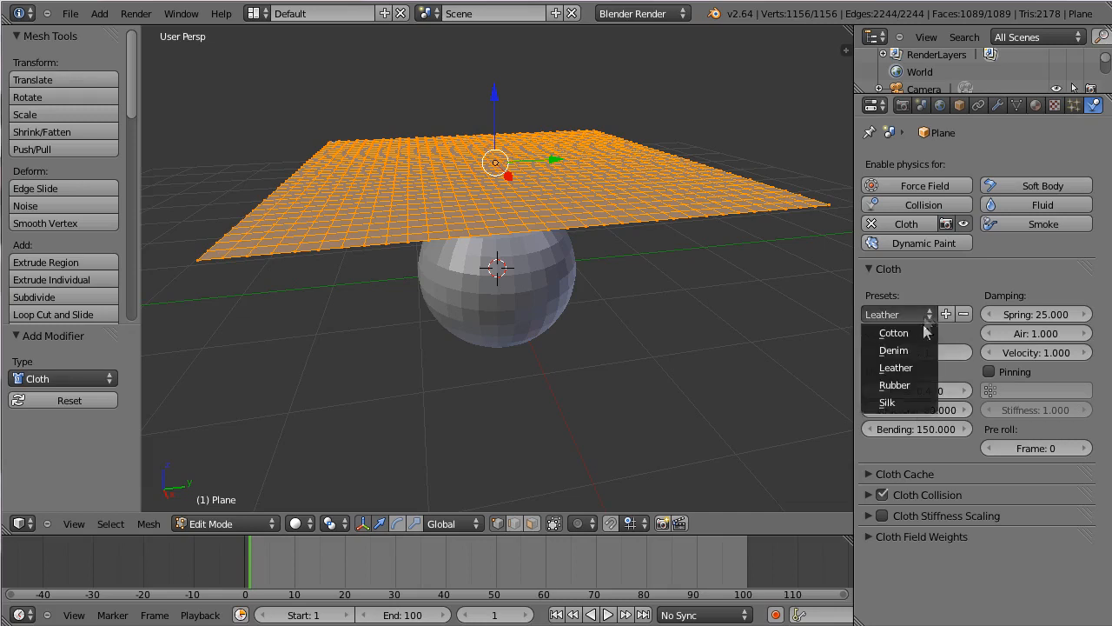
click(897, 385)
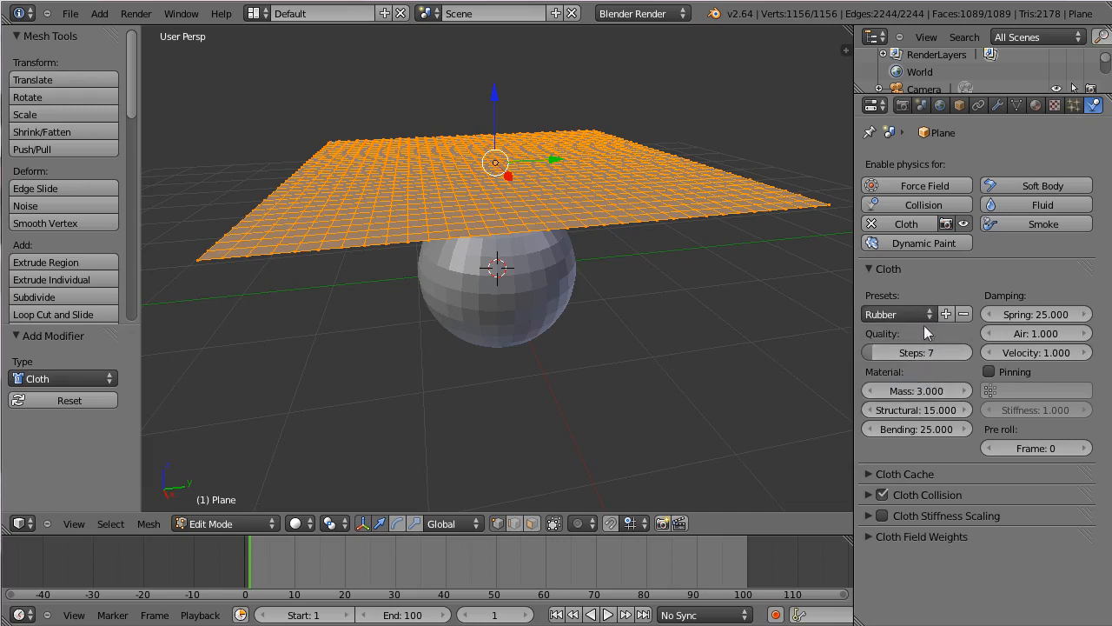
- Apply the Silk cloth preset to the plane and return to Object Mode
click(929, 312)
click(898, 402)
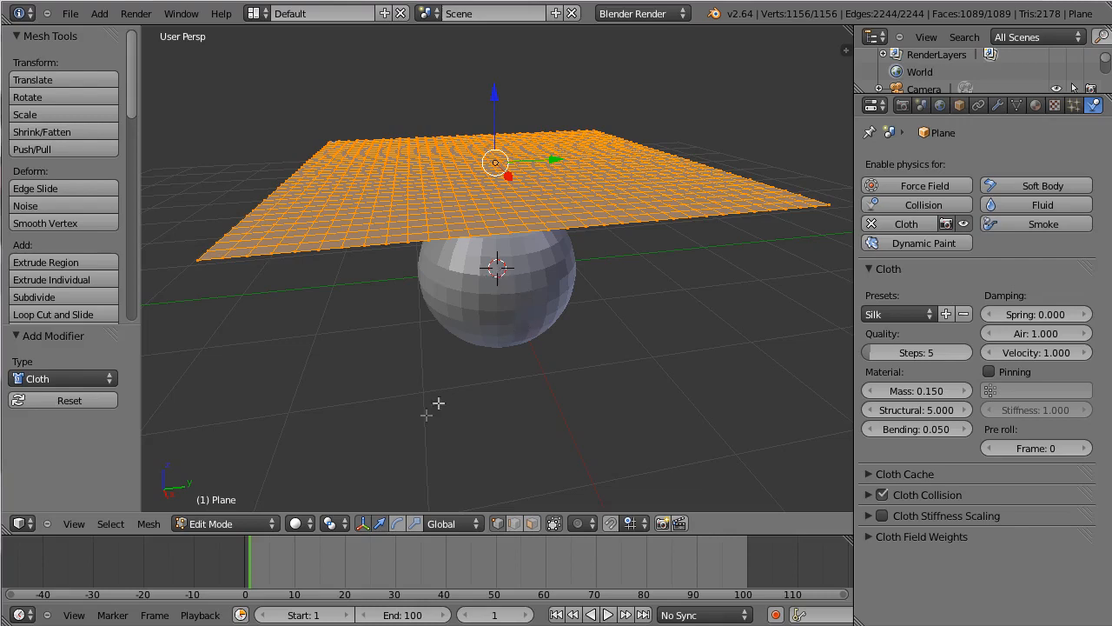
key(Tab)
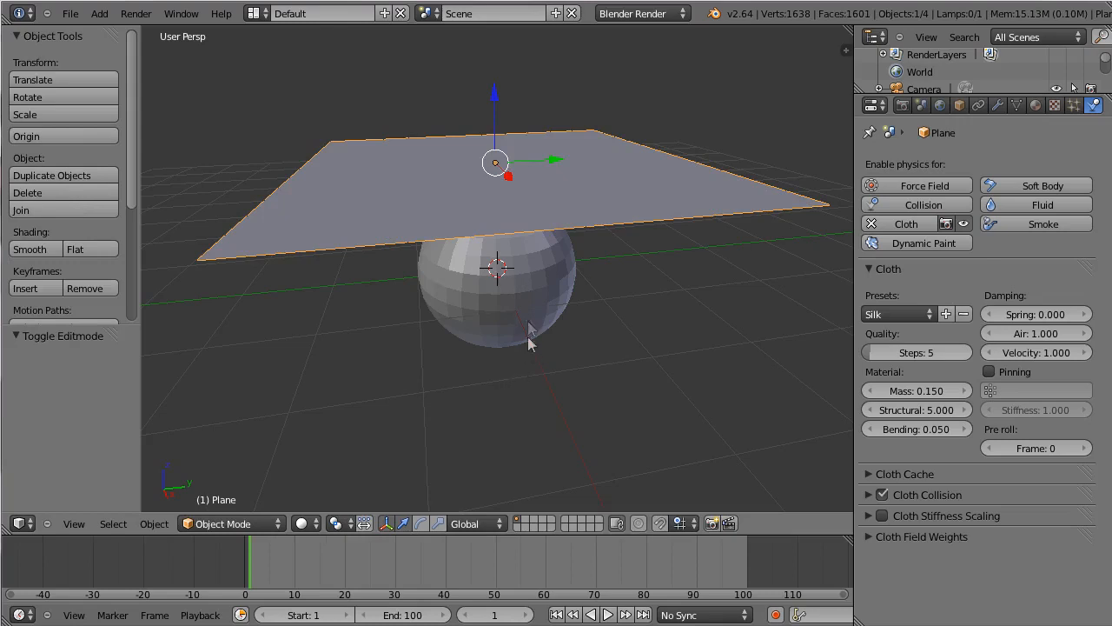
- Enable Collision physics on the sphere and play the cloth simulation
right_click(507, 294)
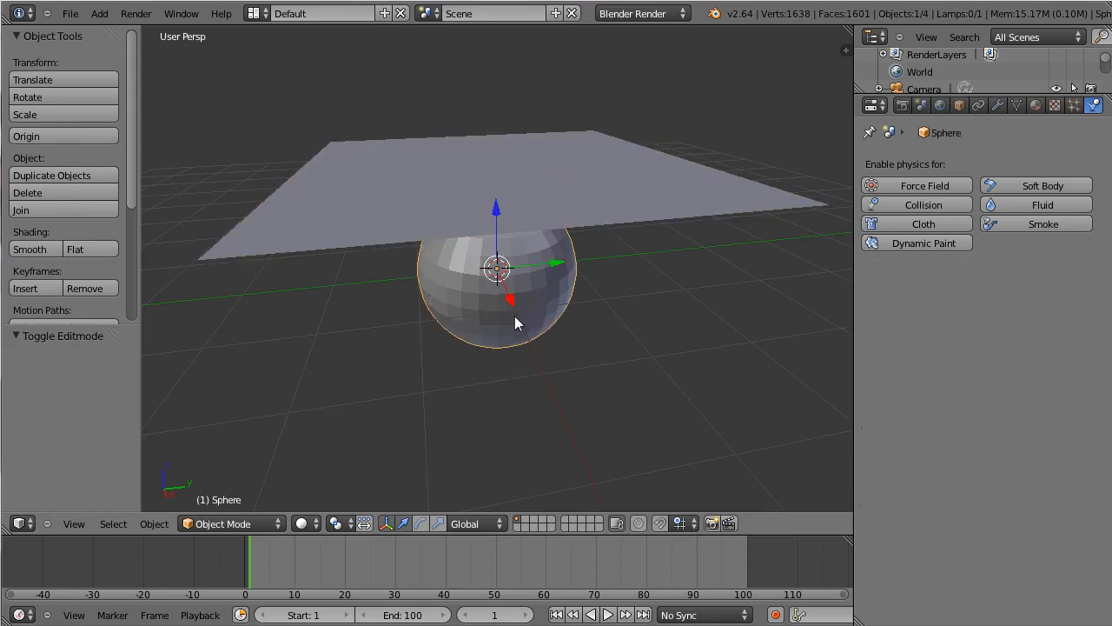
click(922, 204)
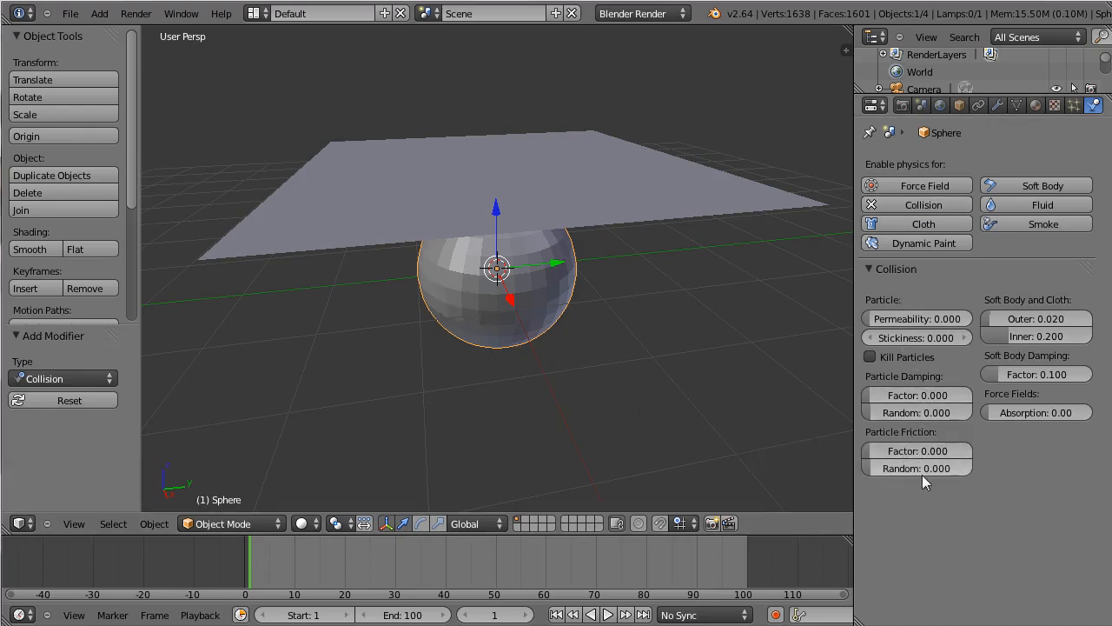
click(608, 614)
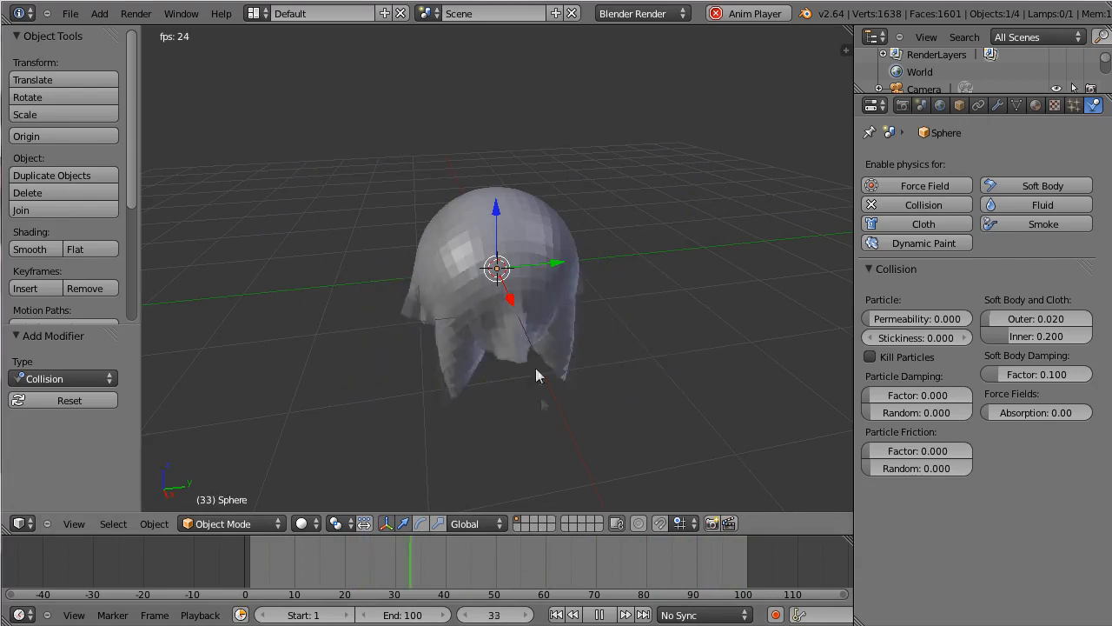
- Examine the Cloth Cache settings of the plane draped over the sphere
right_click(492, 270)
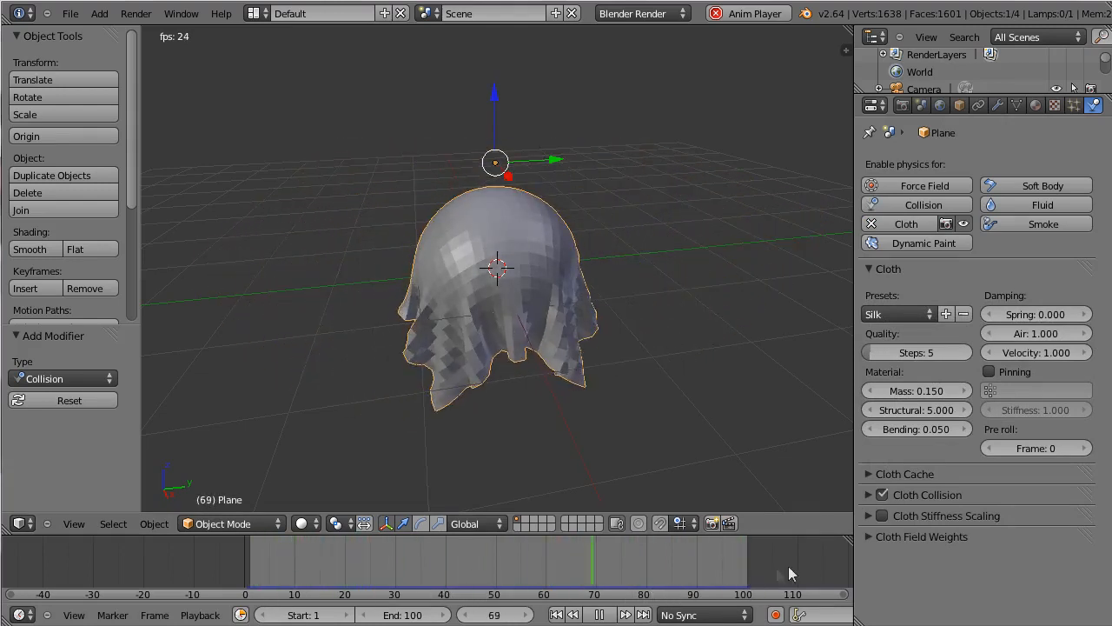
click(869, 474)
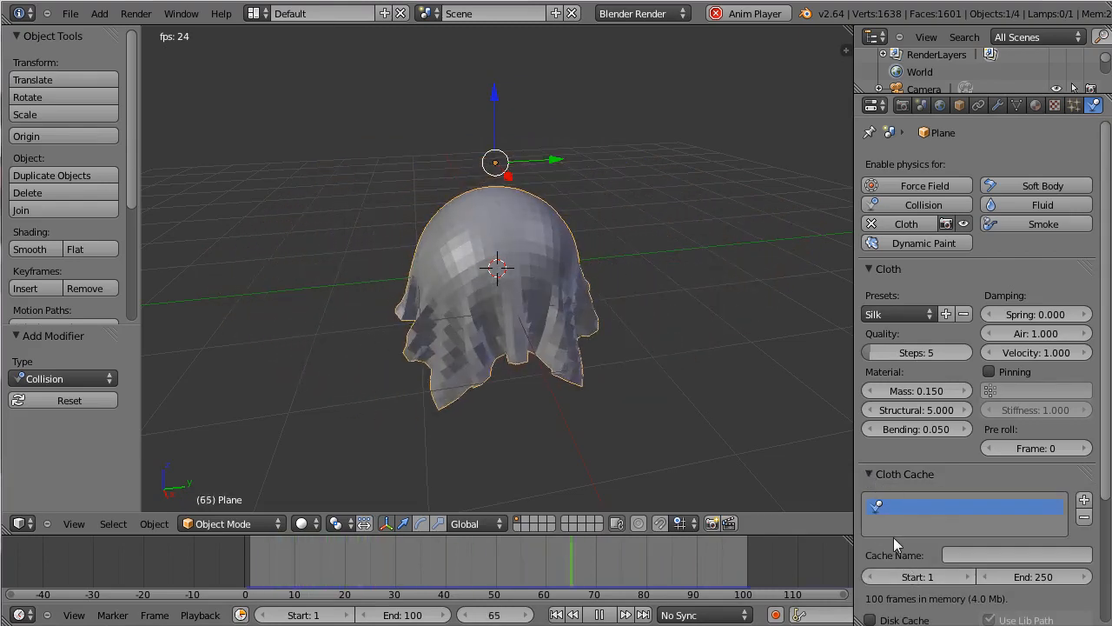
click(870, 475)
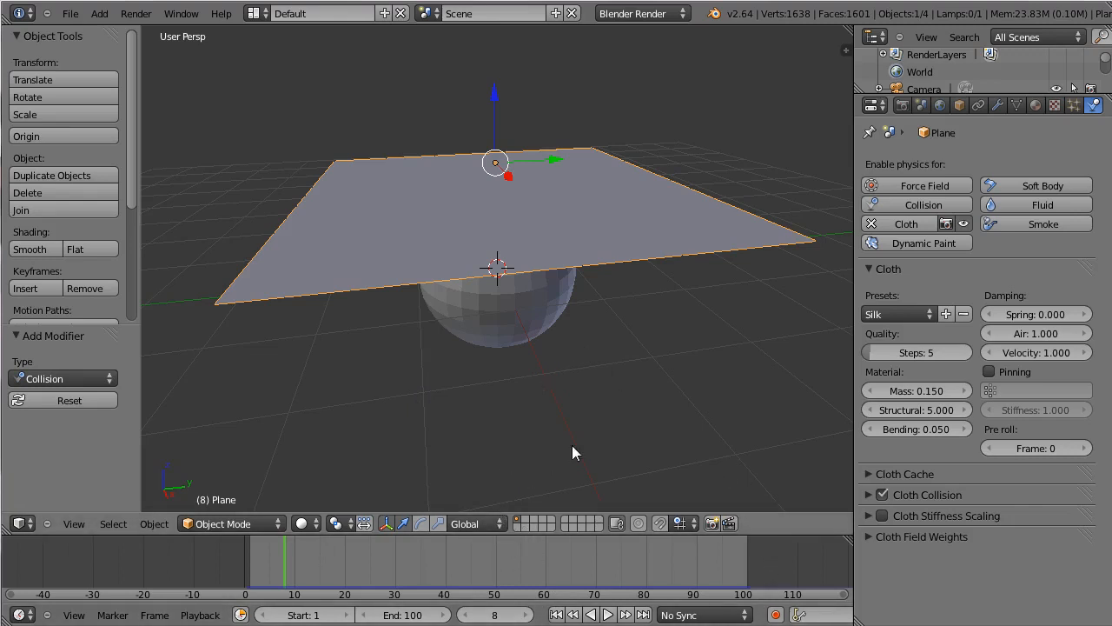
- Delete the sphere and add a cube beneath the cloth plane in its place
right_click(528, 308)
key(x)
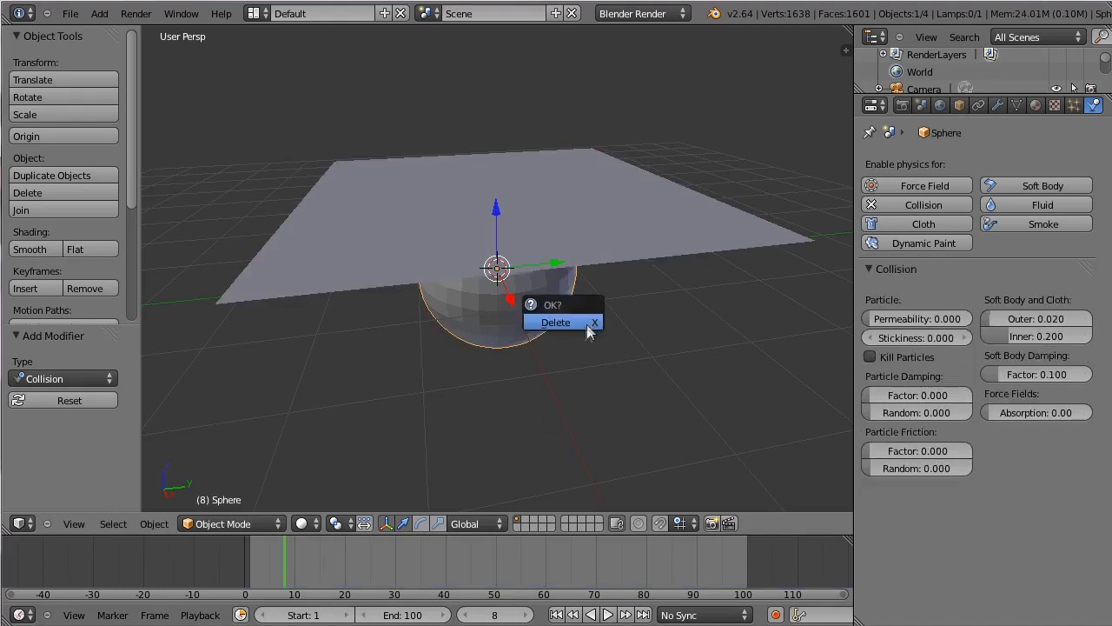
click(561, 323)
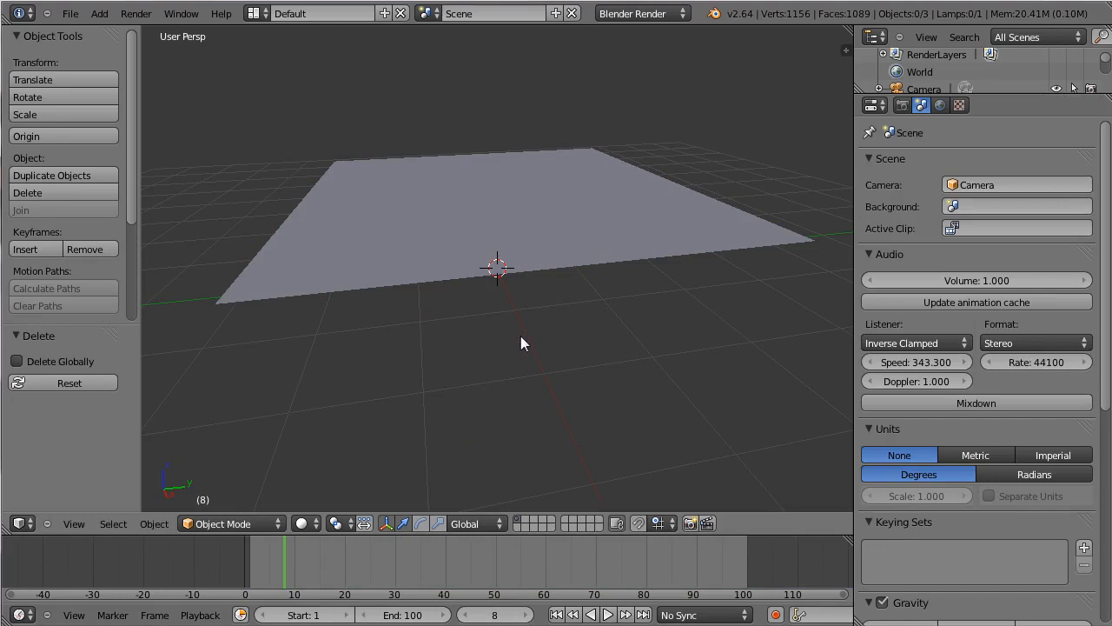
key(shift+a)
mouse_move(521, 336)
click(566, 357)
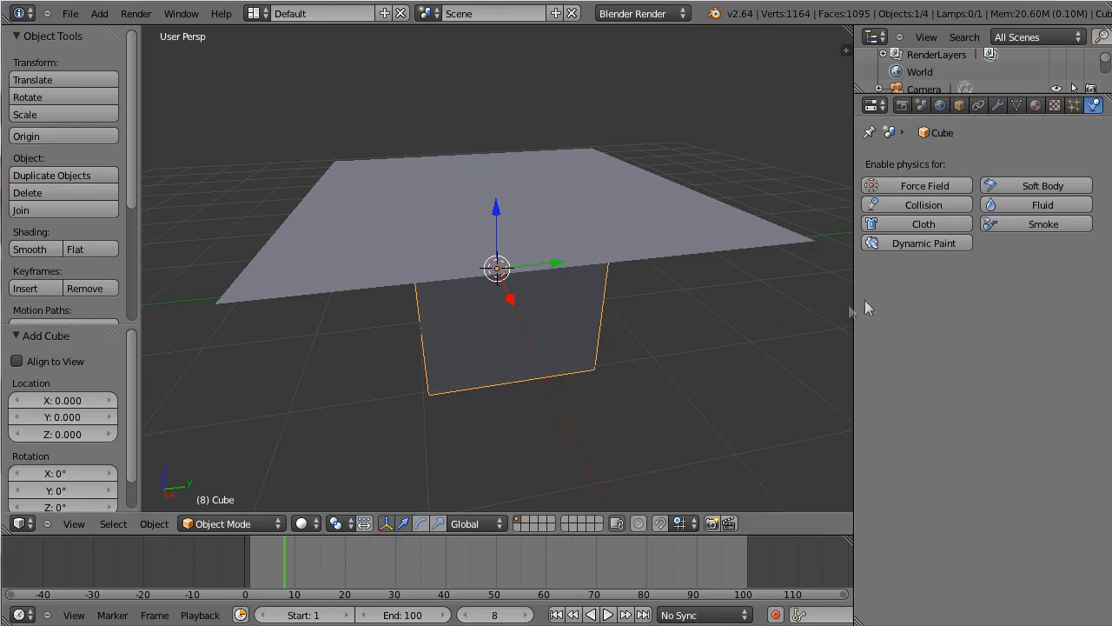
- Enable Collision physics on the cube and play the cloth simulation over it, stopping at frame 26
click(925, 204)
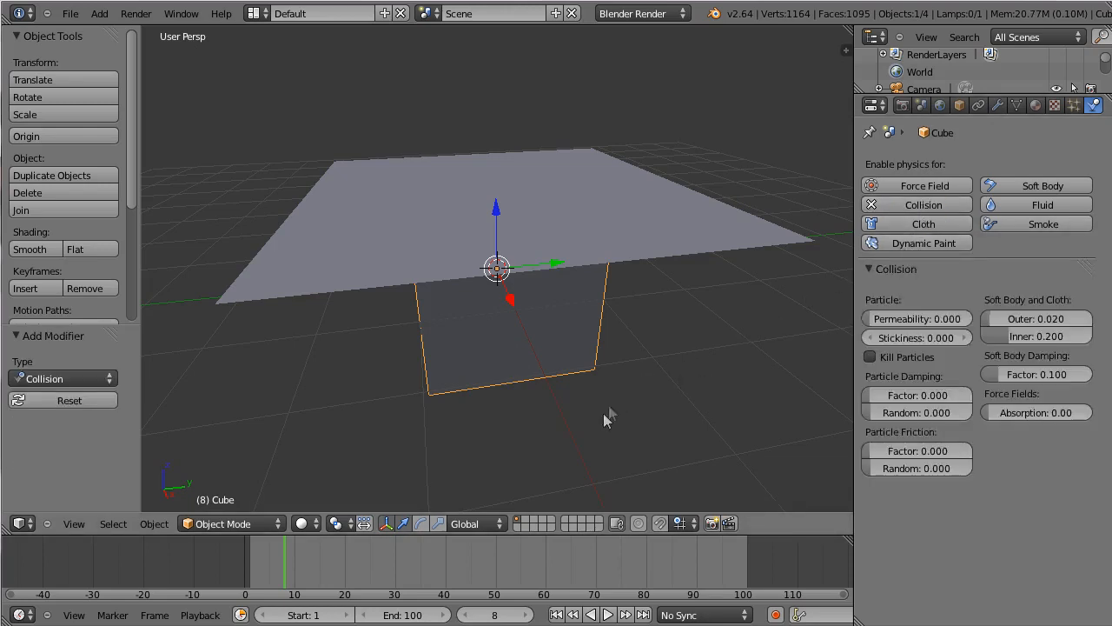
click(606, 615)
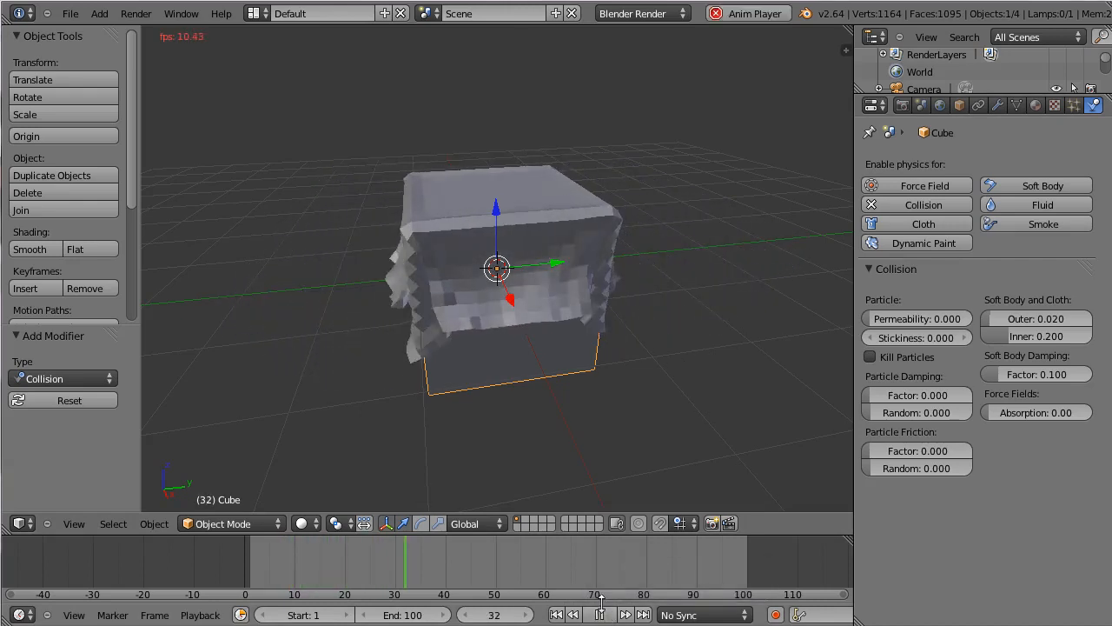
click(598, 614)
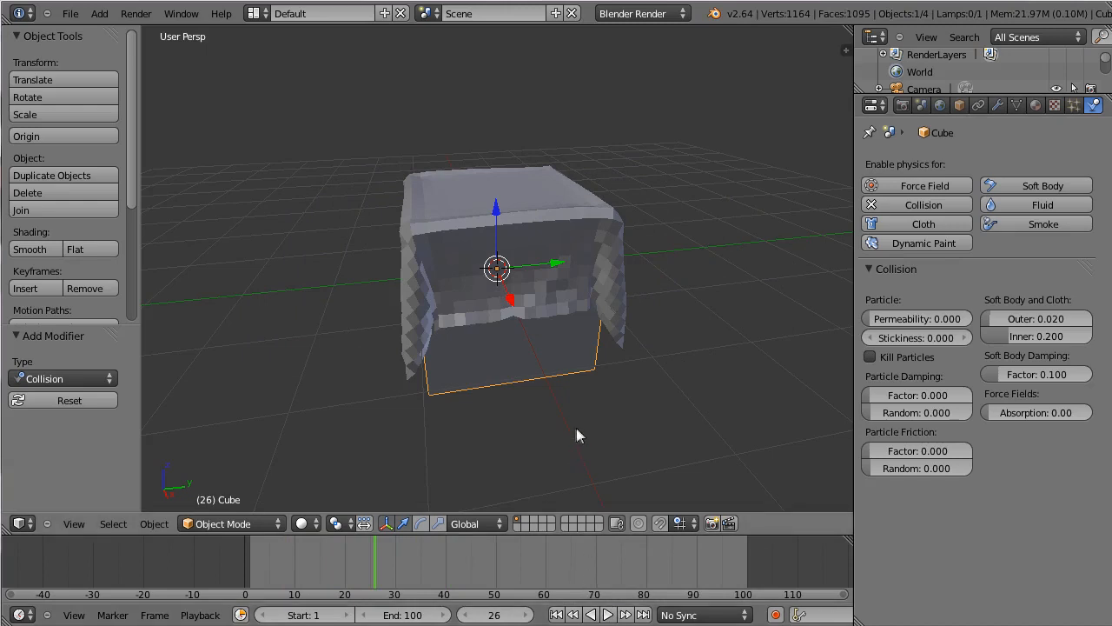
middle_drag(646, 484, 563, 407)
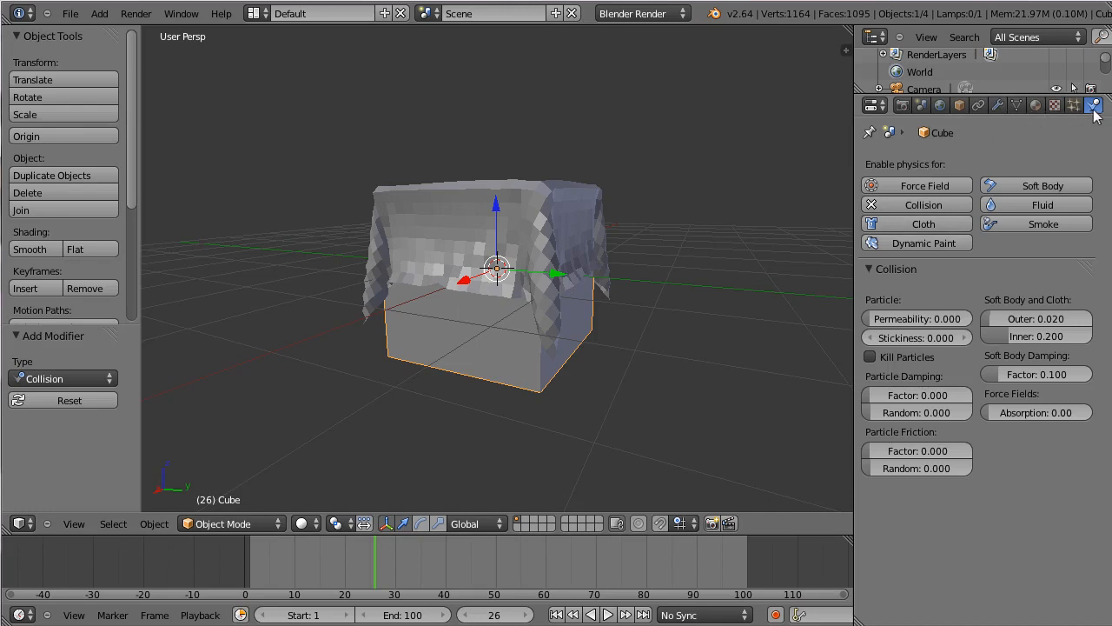
- Select the cloth plane draped over the cube and apply smooth shading to it
click(998, 106)
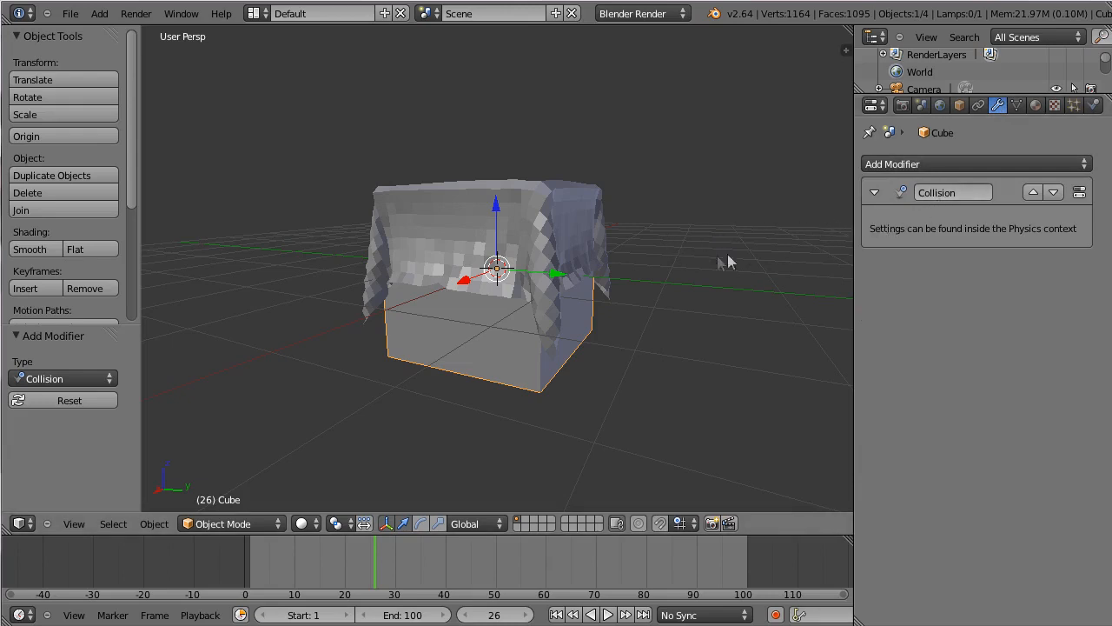
right_click(477, 233)
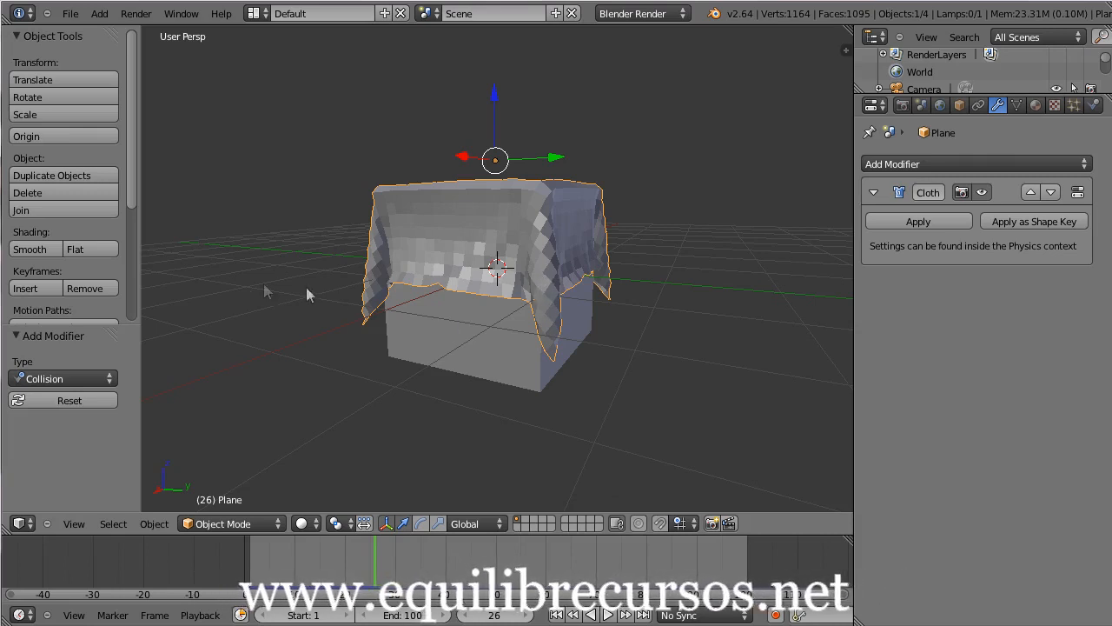
click(39, 249)
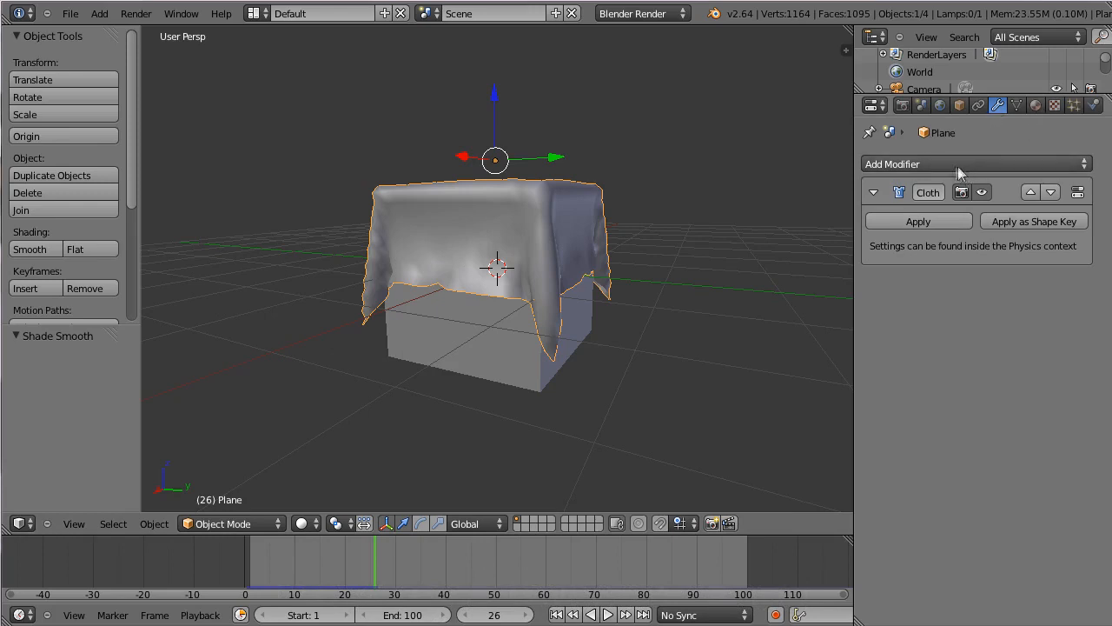
- Add a Subdivision Surface modifier to the cloth plane with 3 subdivisions for both view and render
click(929, 163)
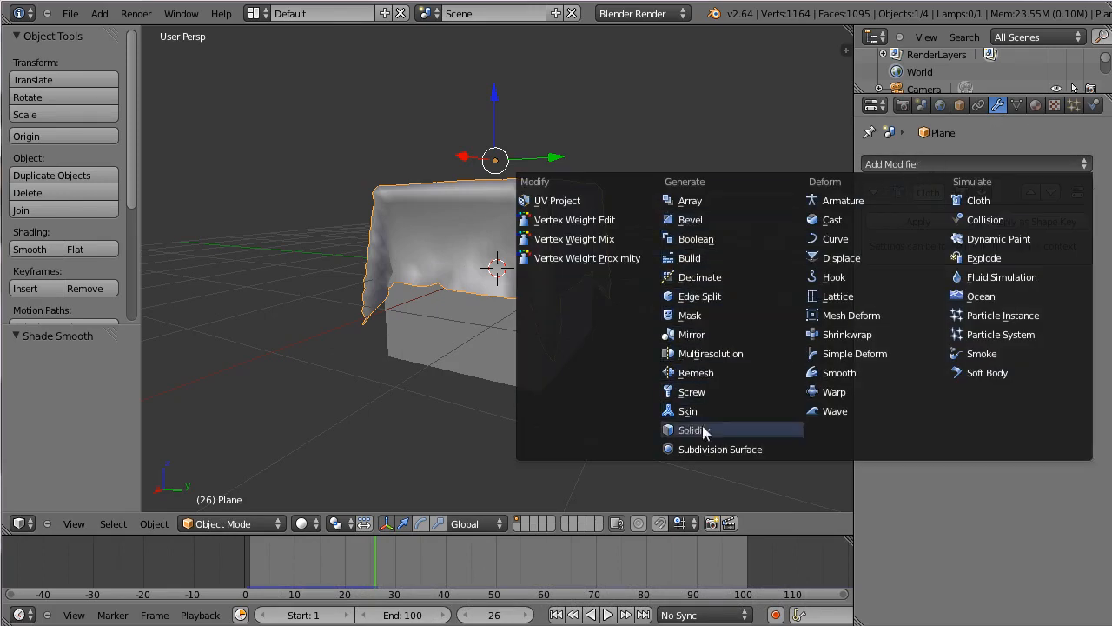
click(703, 448)
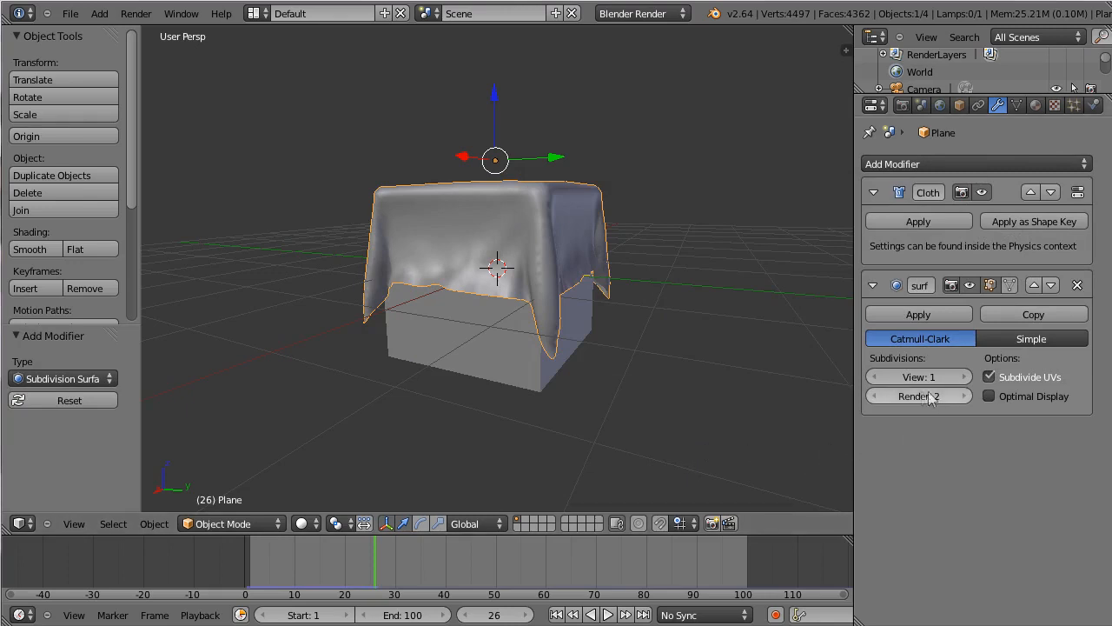
click(966, 378)
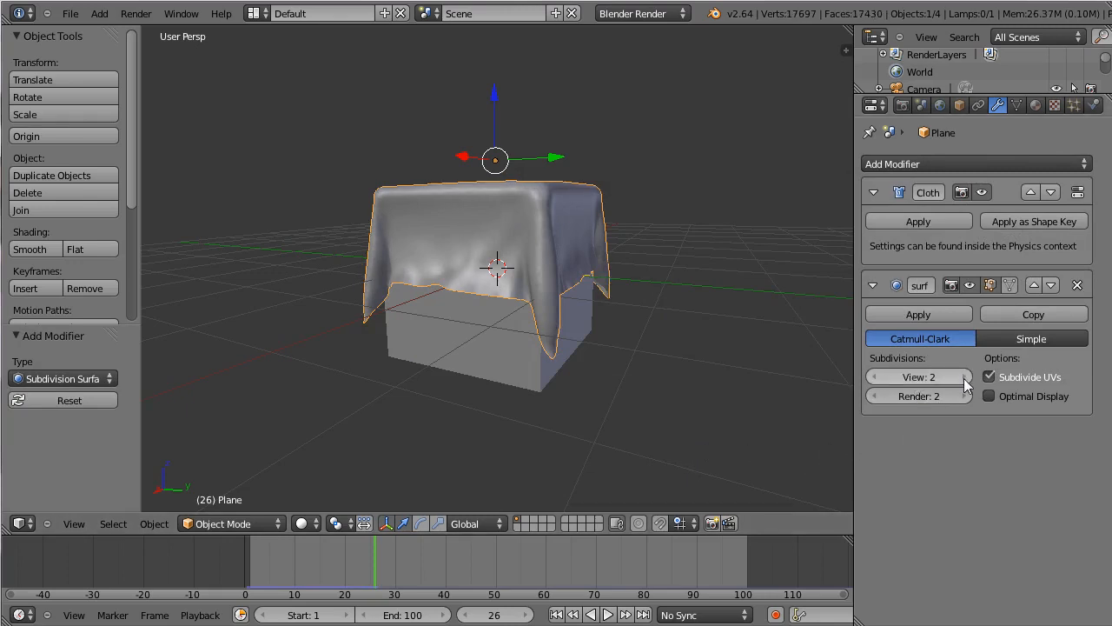
click(967, 380)
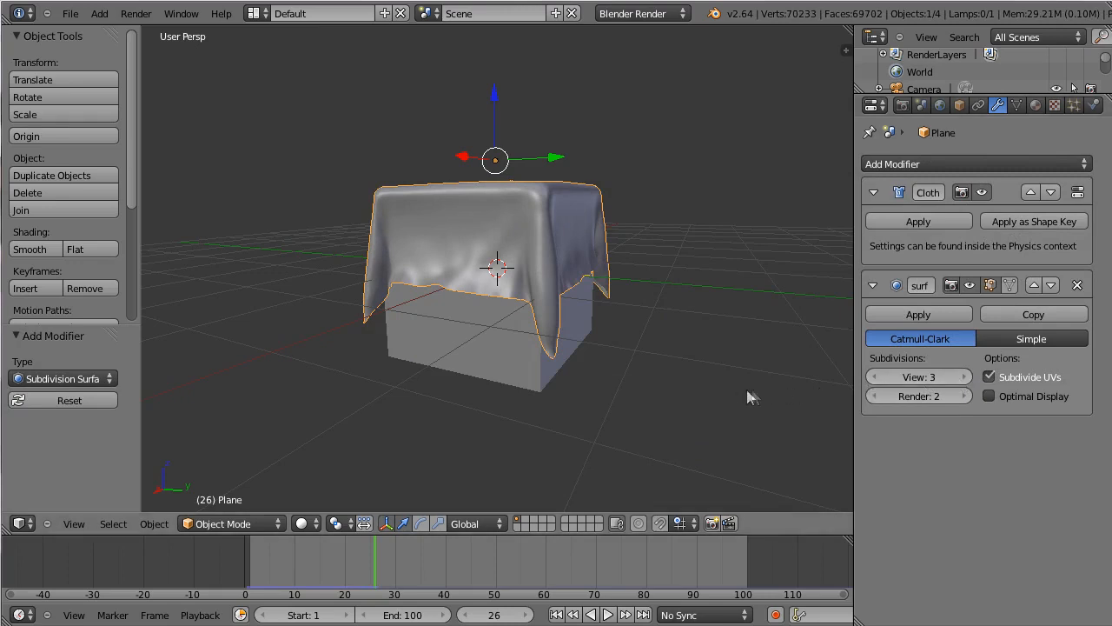
click(964, 397)
- Give the cube a new material and set its diffuse color to a slightly darkened red
right_click(491, 341)
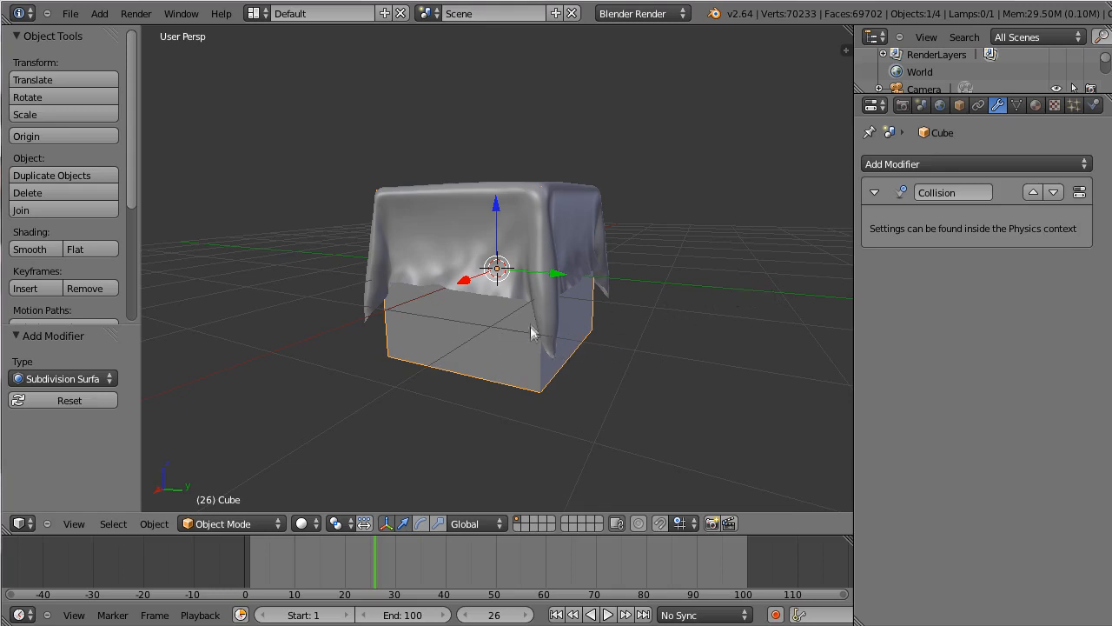
click(1035, 105)
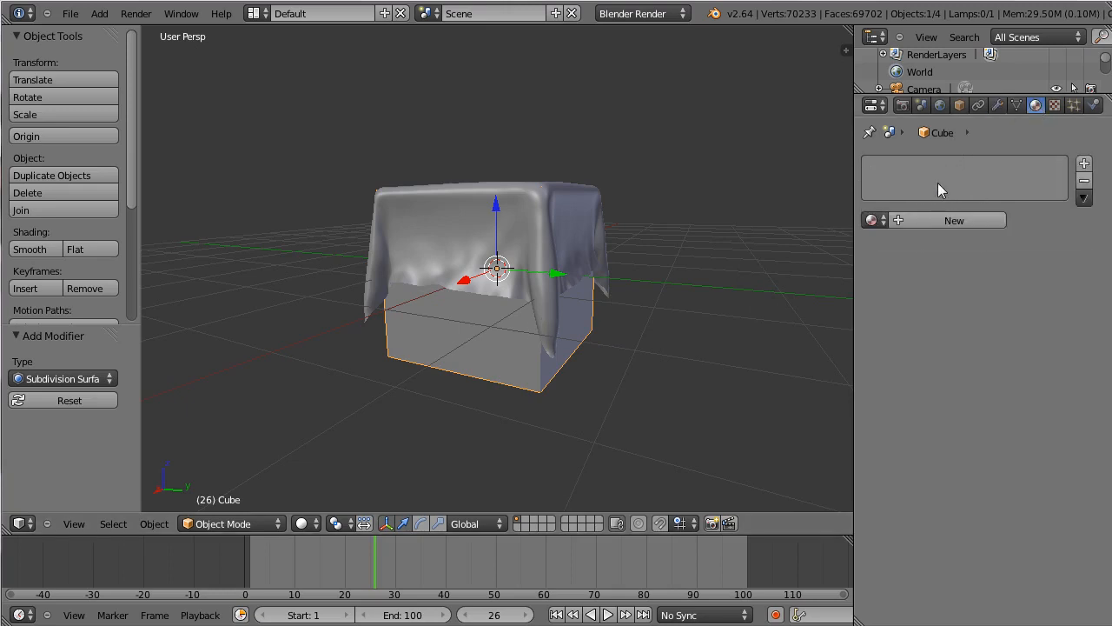
click(923, 221)
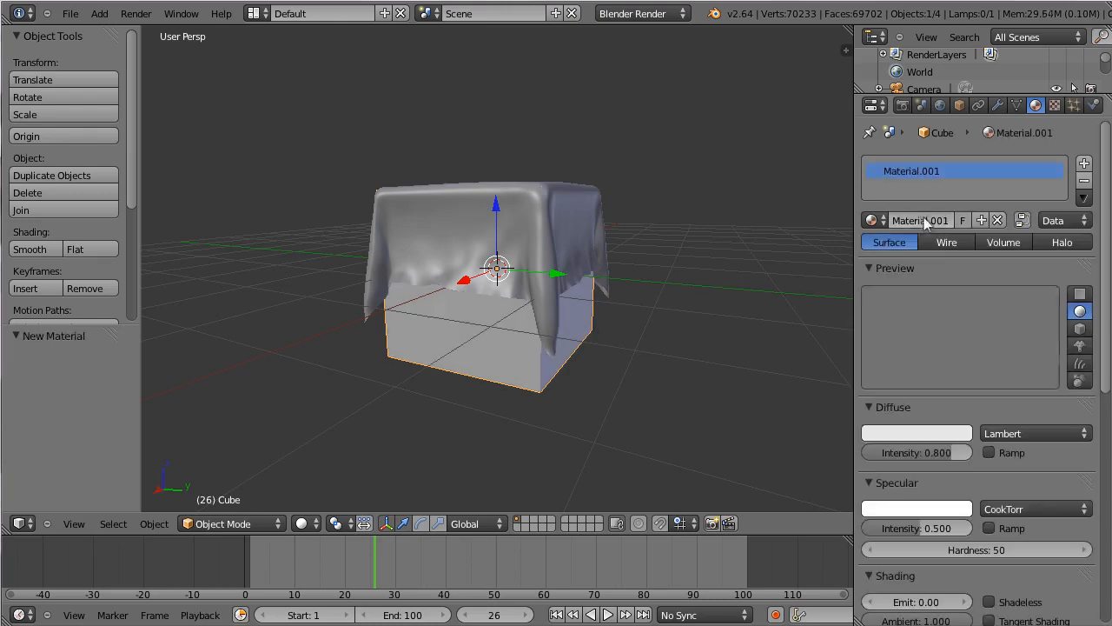
click(902, 433)
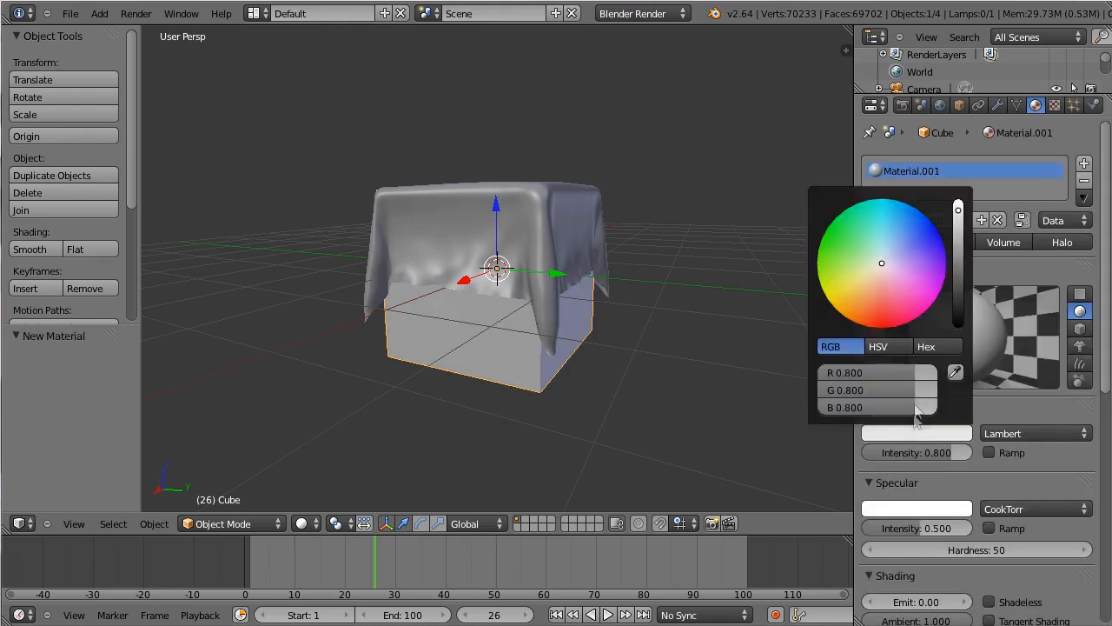
drag(880, 258, 882, 323)
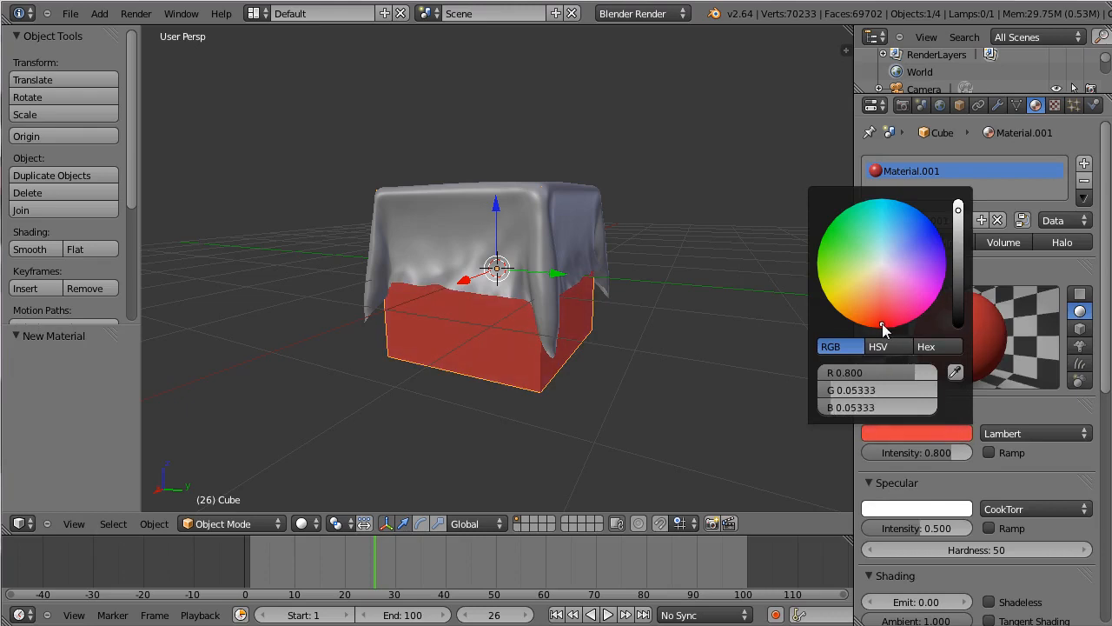
mouse_move(959, 211)
mouse_down()
mouse_move(961, 245)
mouse_move(963, 223)
mouse_up()
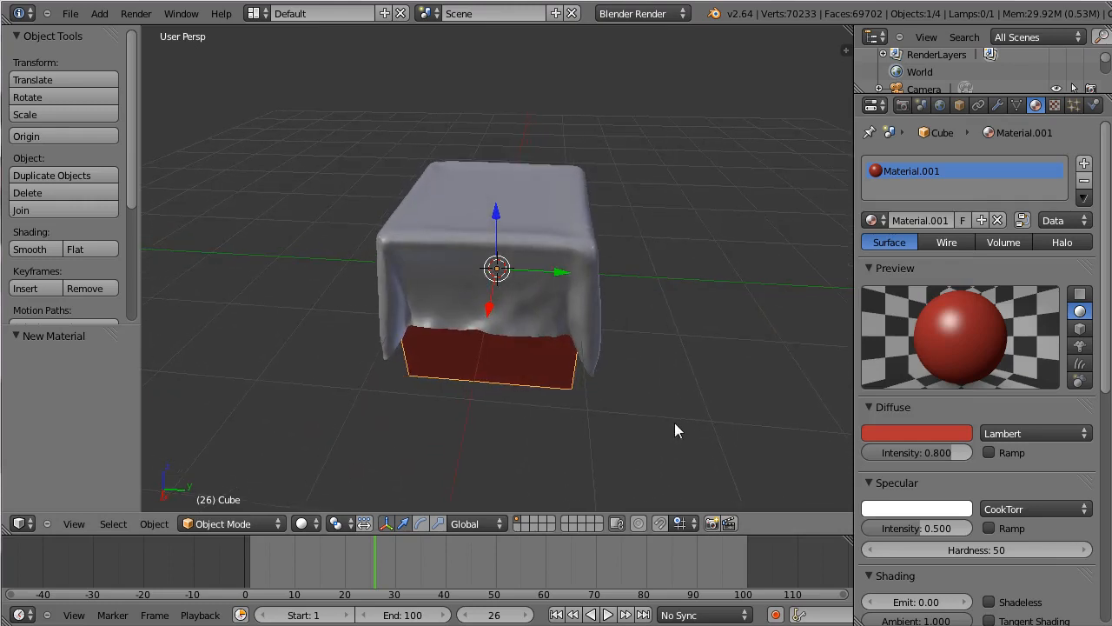
- Hide the 3D manipulator and replay the smoothed cloth simulation over the red cube, stopping at frame 92
click(385, 523)
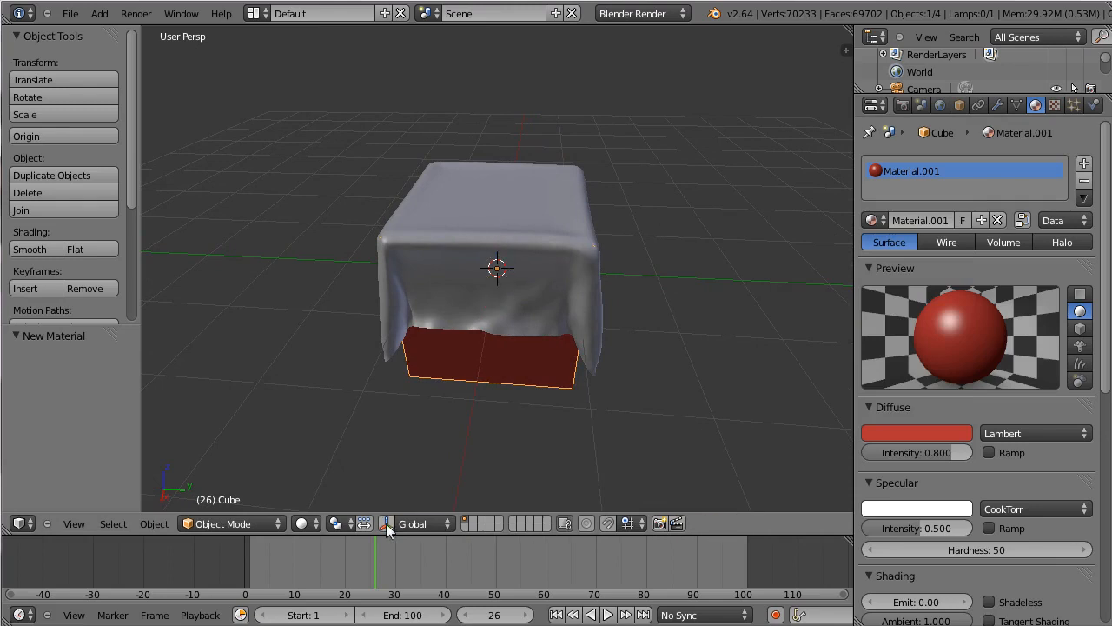
click(607, 614)
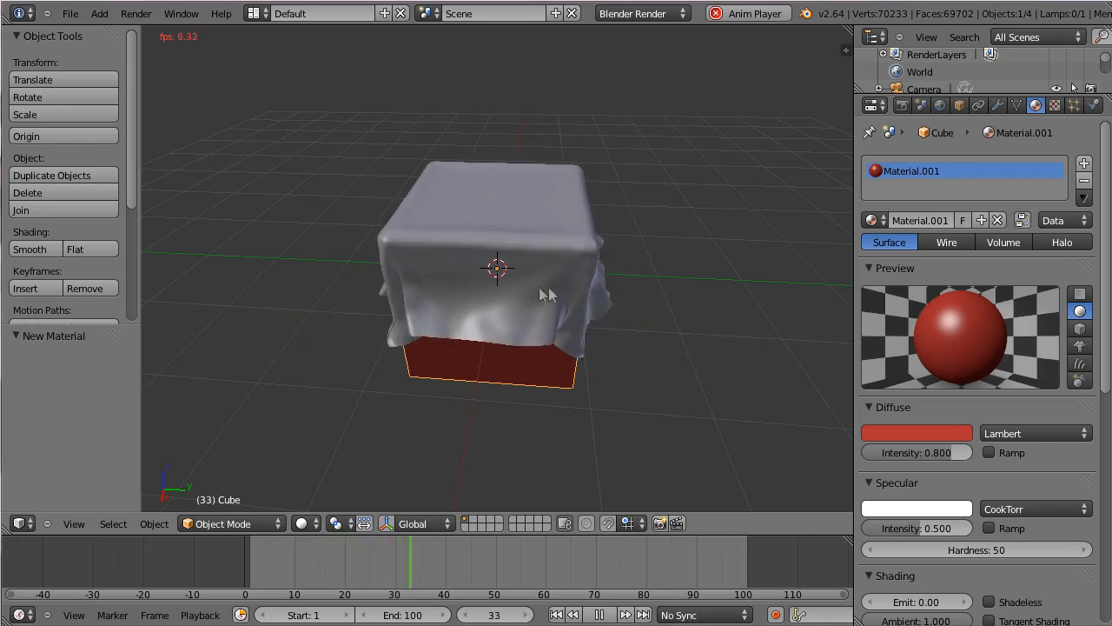
middle_drag(575, 338, 531, 345)
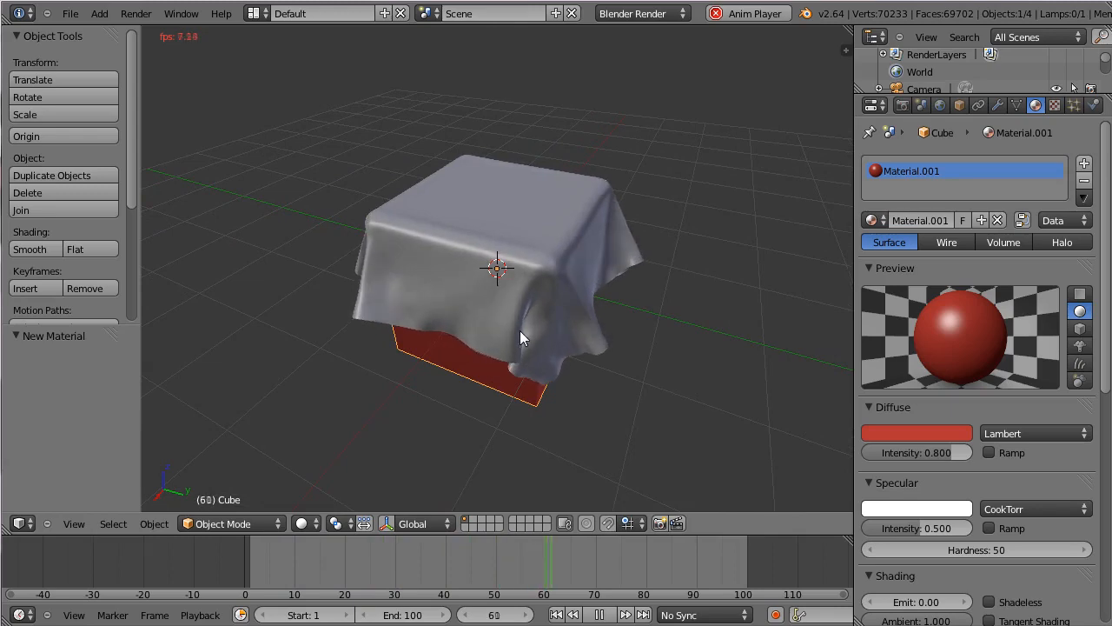
scroll(520, 338, up, 3)
scroll(520, 331, up, 4)
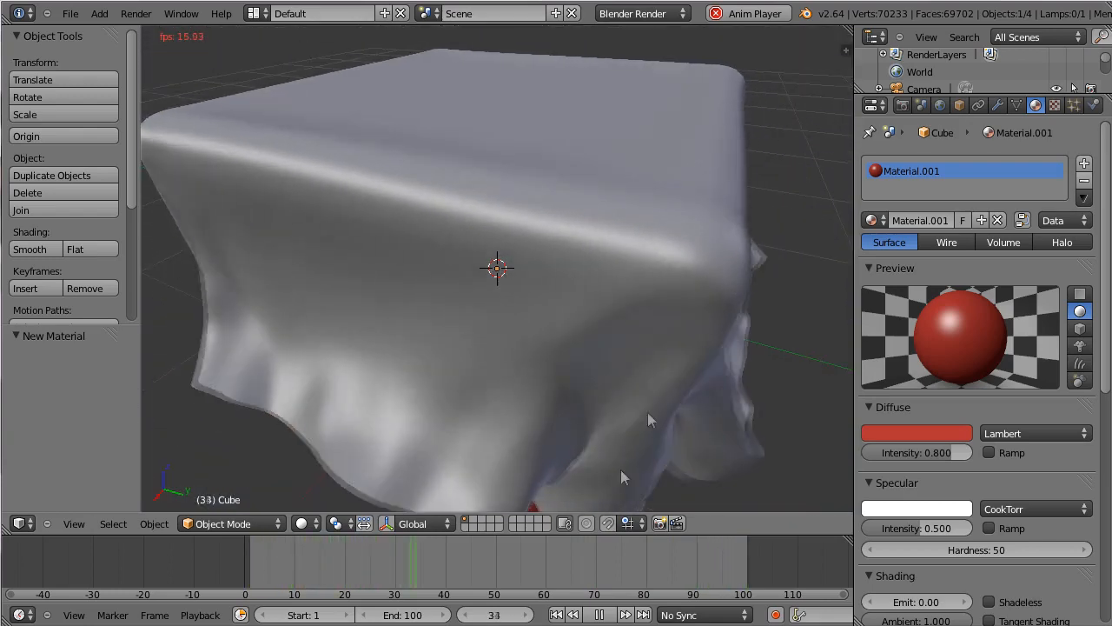
click(598, 614)
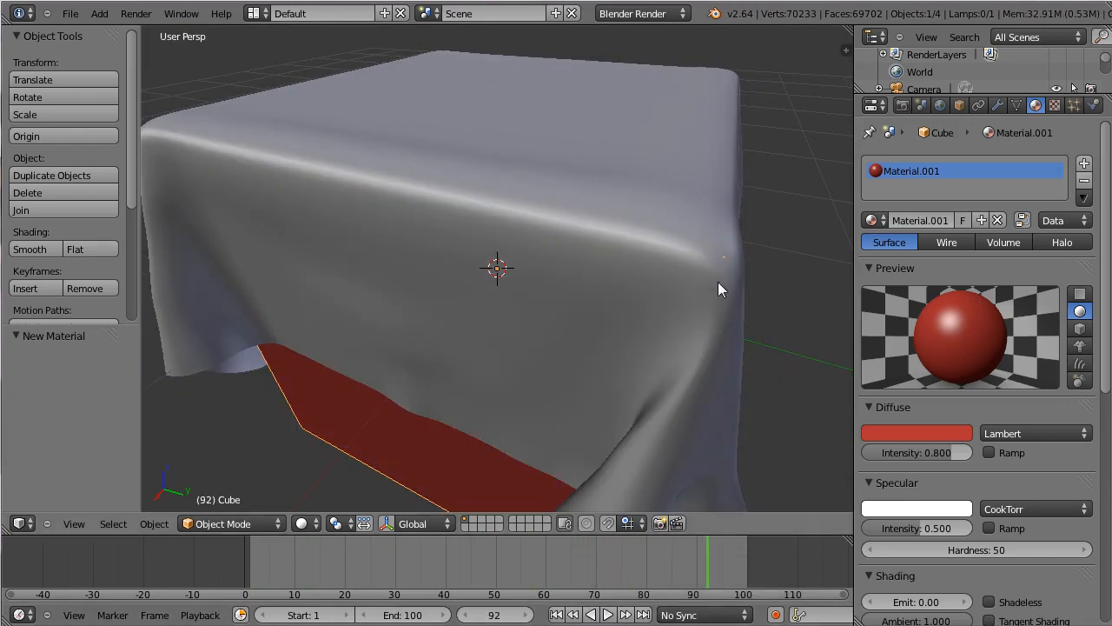
- Add a Solidify modifier to the cloth plane and set its offset to 0
scroll(718, 282, up, 3)
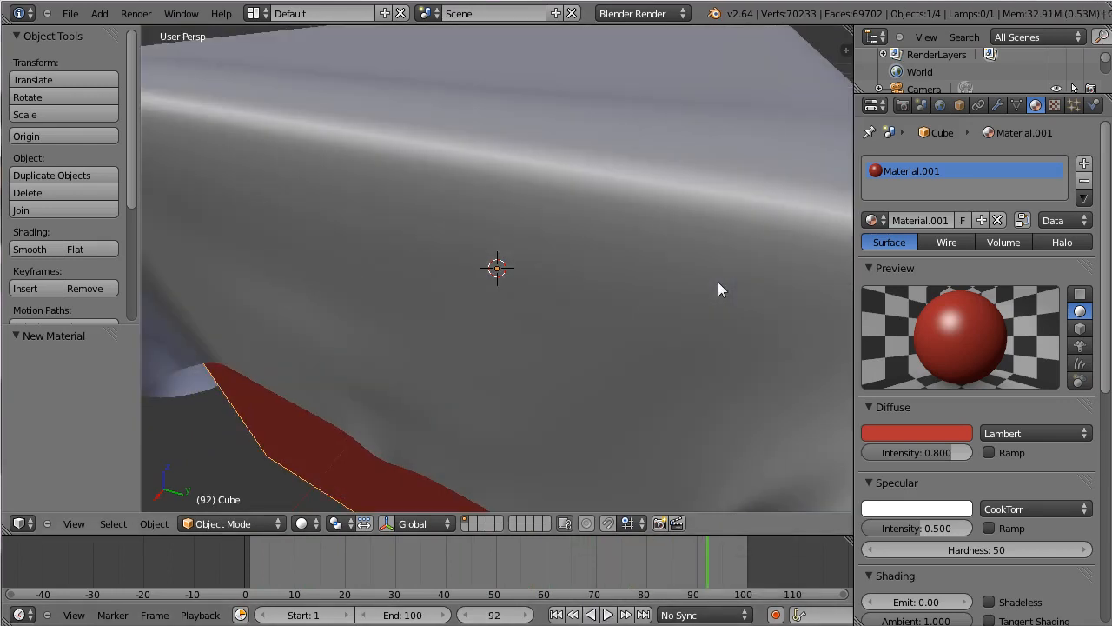
middle_drag(745, 275, 723, 285)
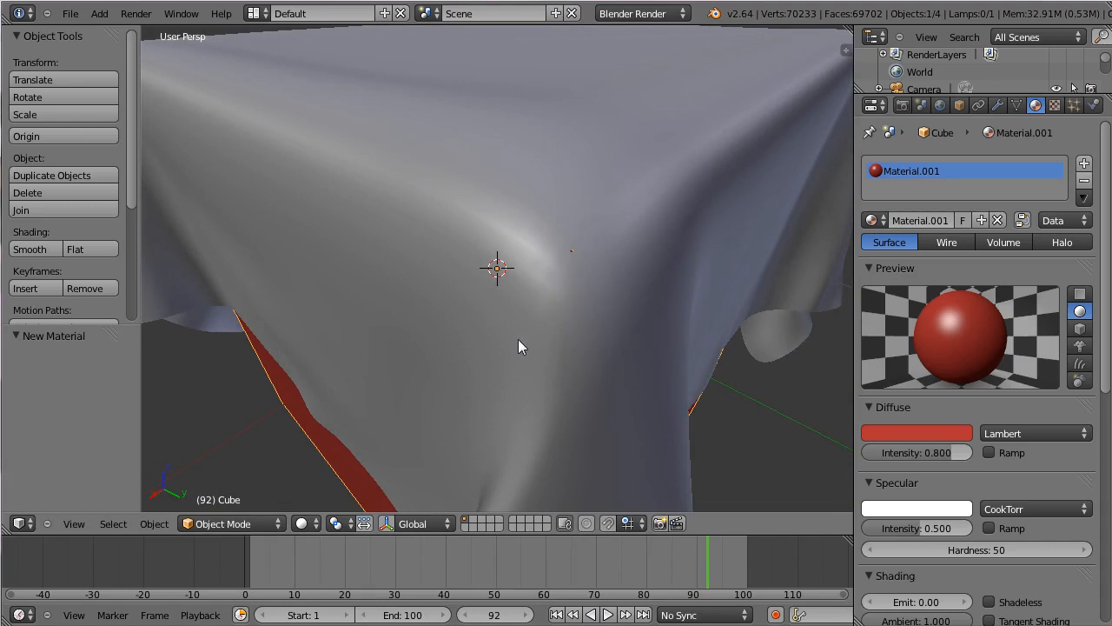
right_click(537, 298)
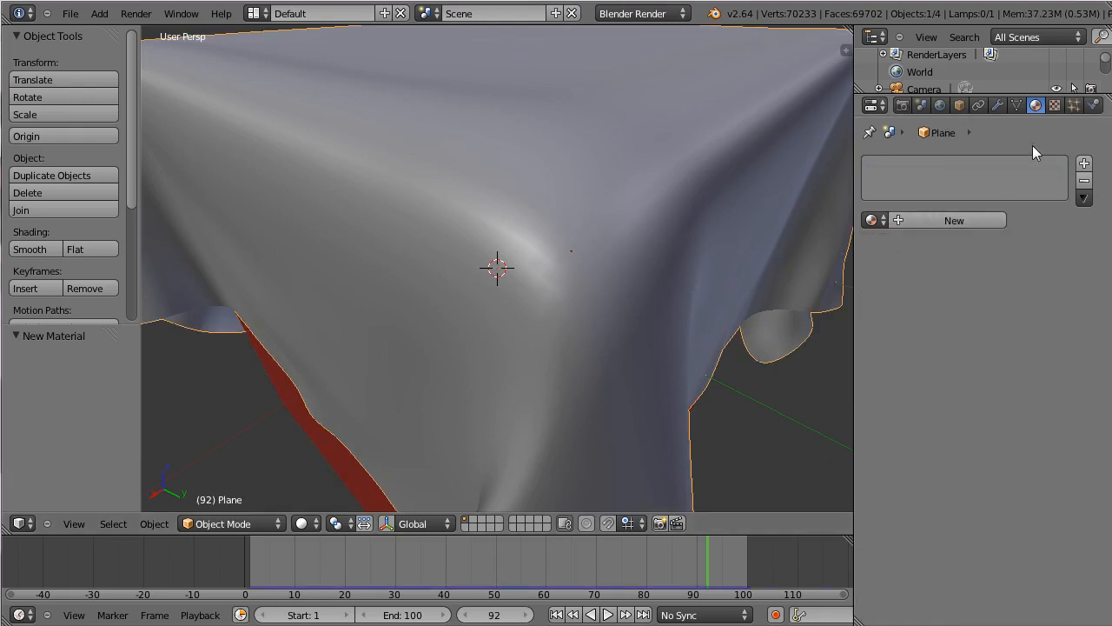
click(997, 105)
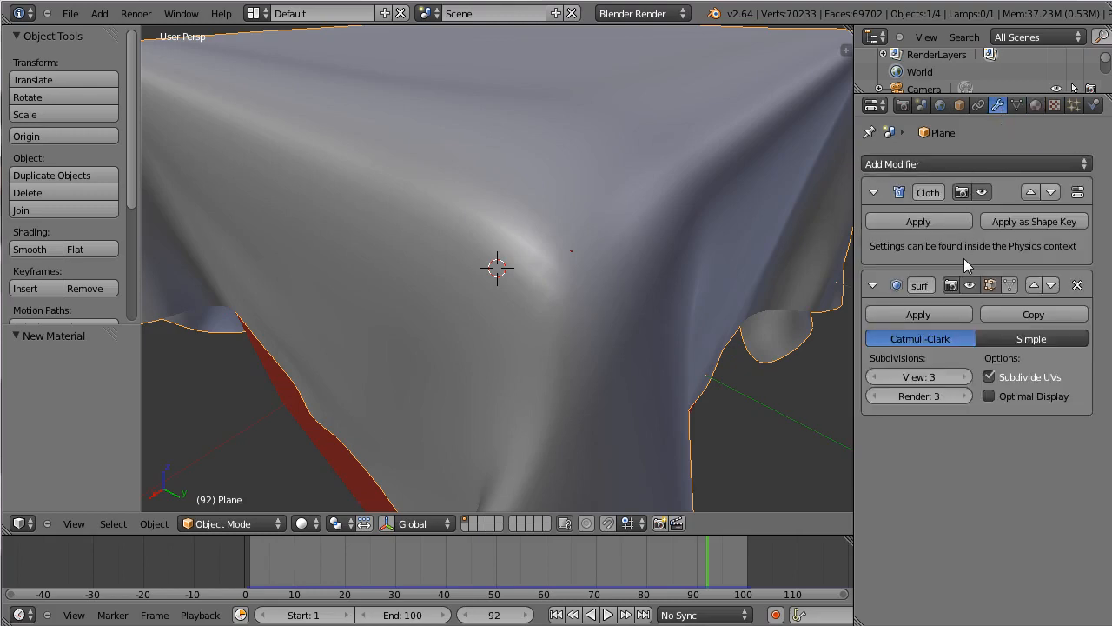
click(913, 164)
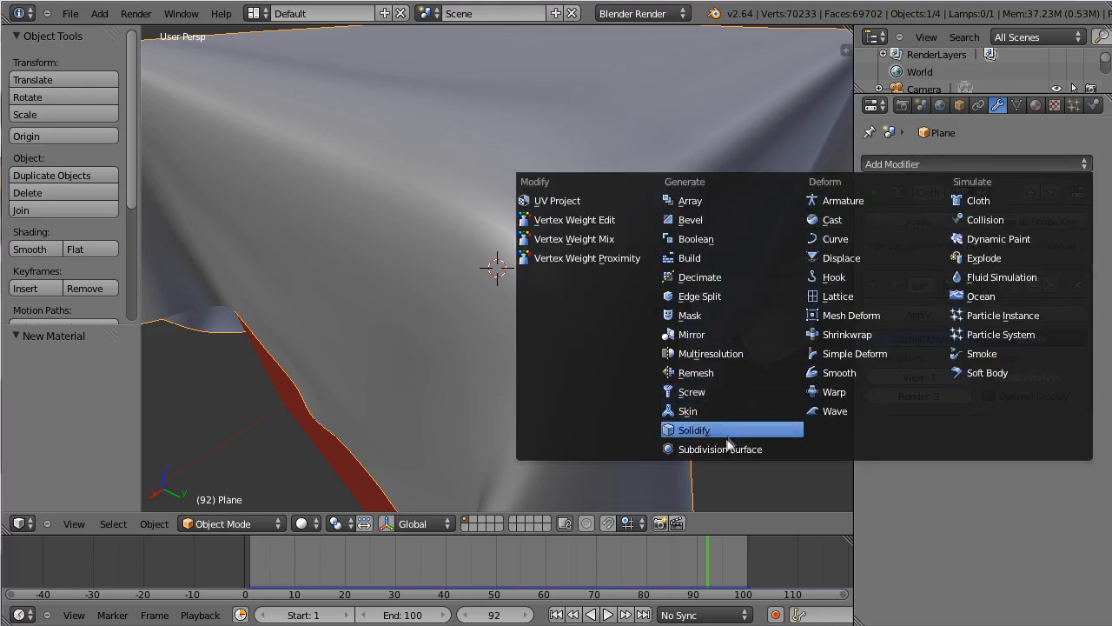
click(689, 430)
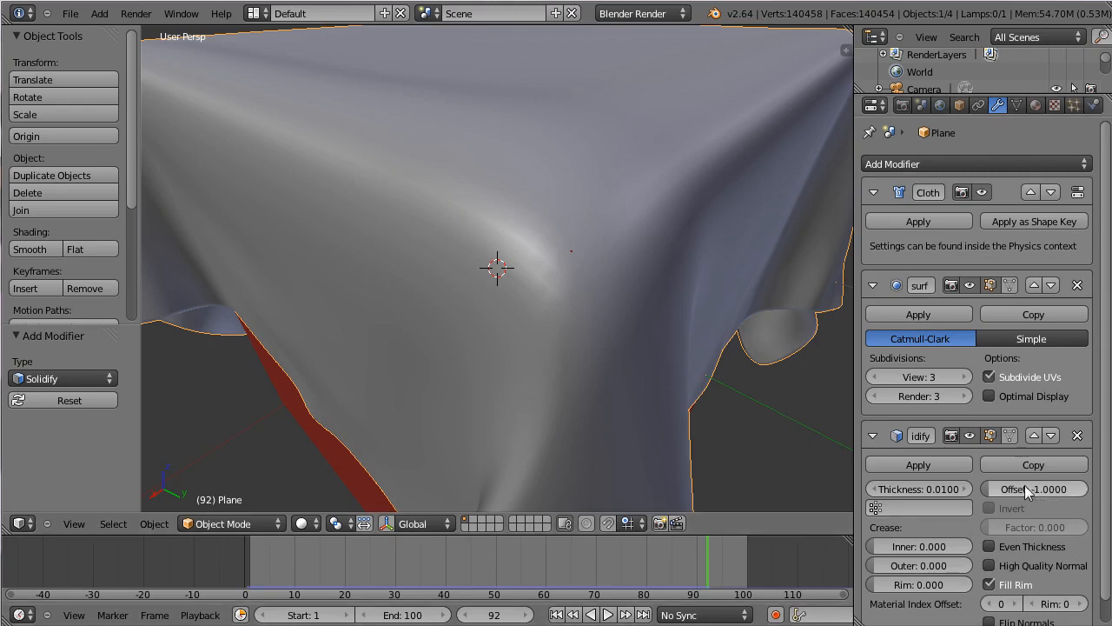
key(minus)
click(1036, 489)
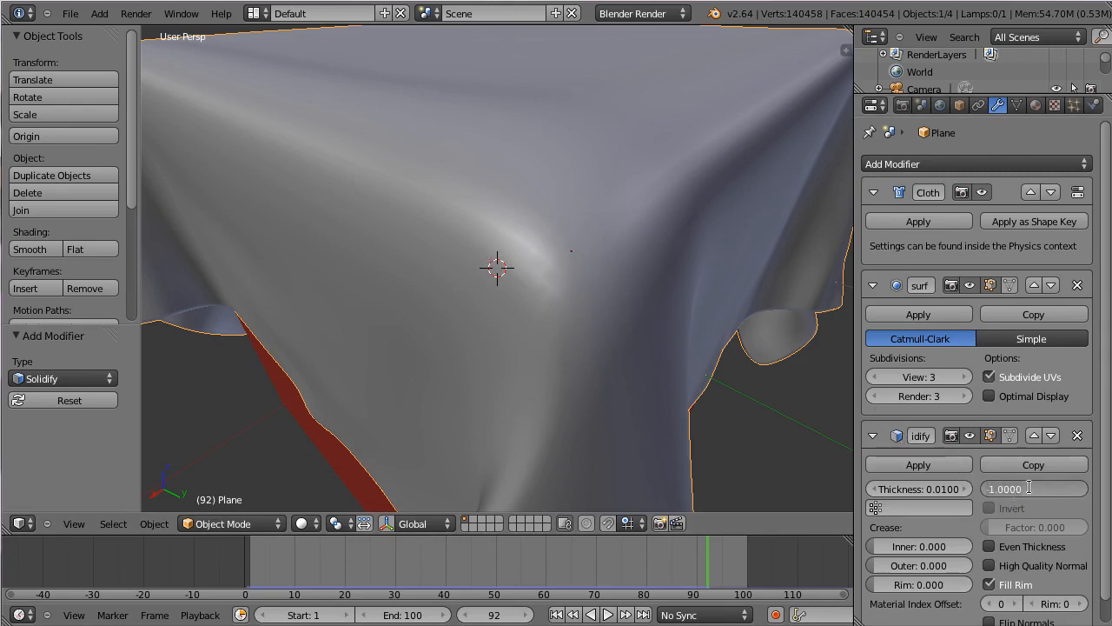
text(-)
text(0)
key(Return)
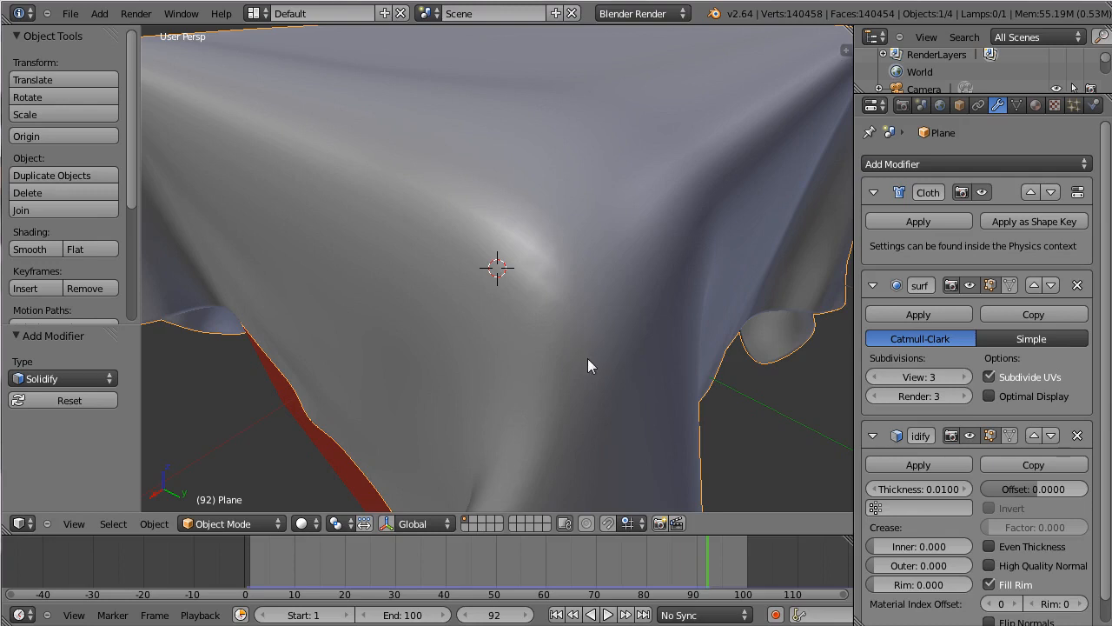
- Examine the thickness of the cloth's hem around the cube from several angles, including from below
scroll(588, 358, down, 4)
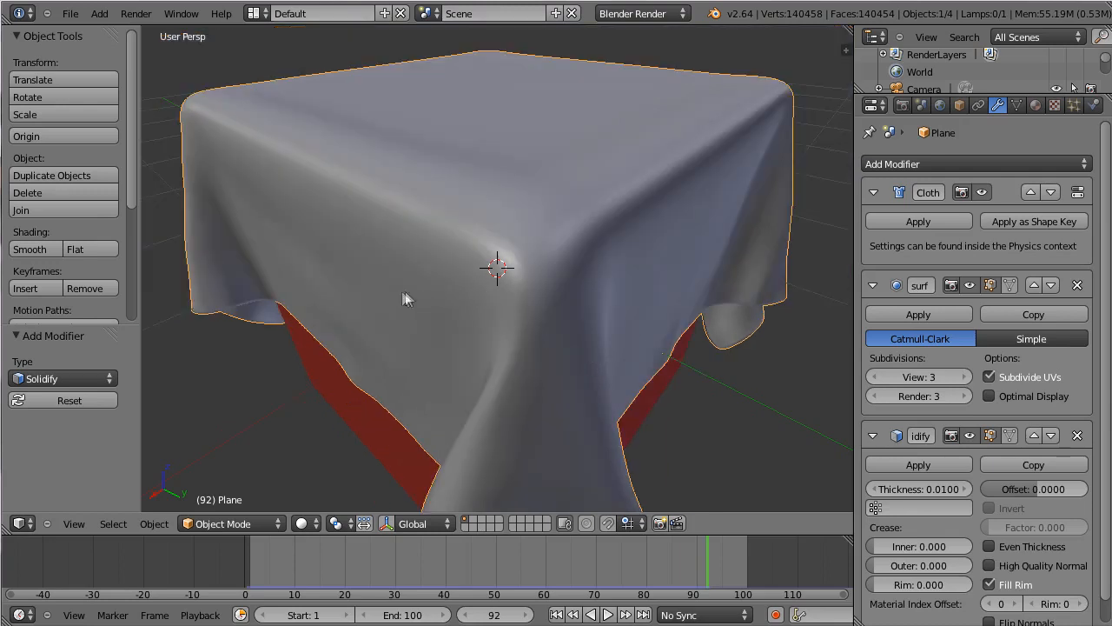
middle_drag(406, 299, 446, 294)
scroll(511, 299, up, 3)
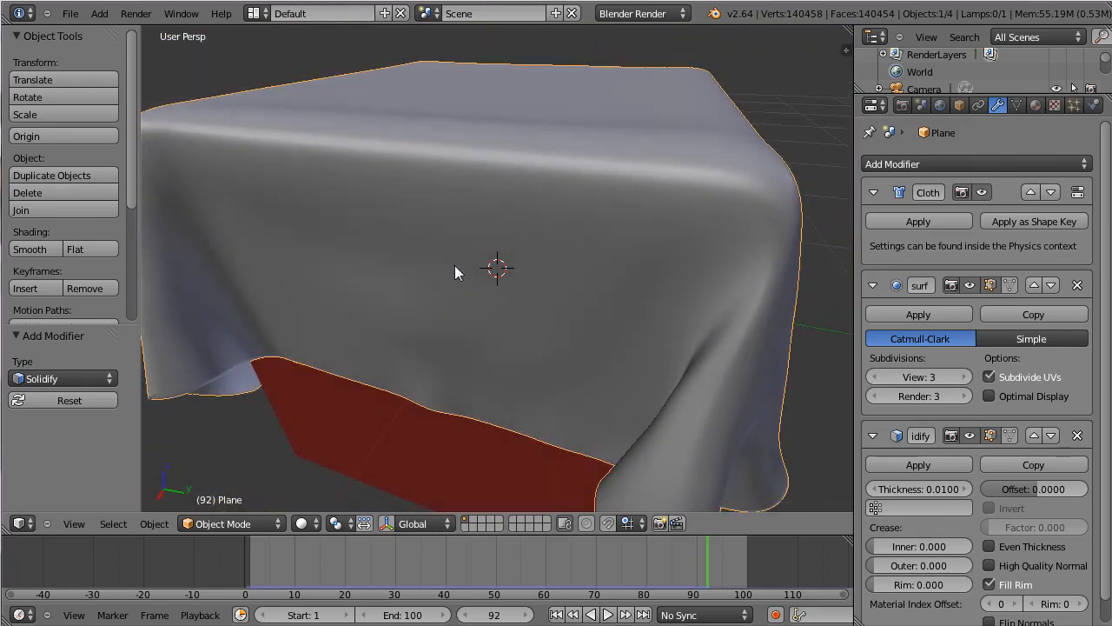
middle_drag(639, 322, 588, 273)
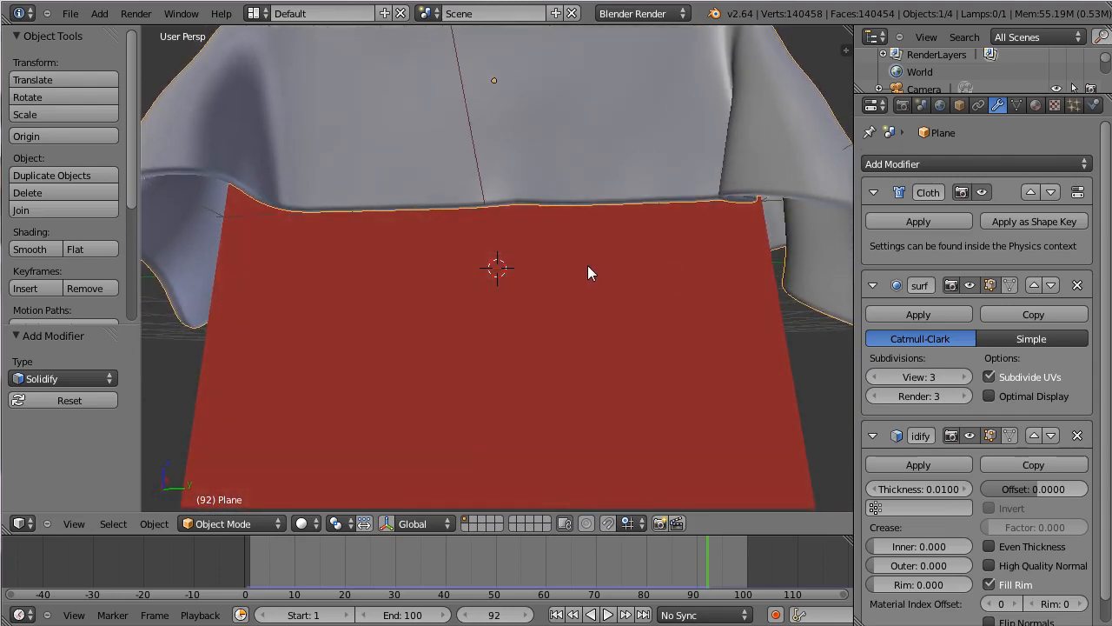
scroll(588, 267, up, 4)
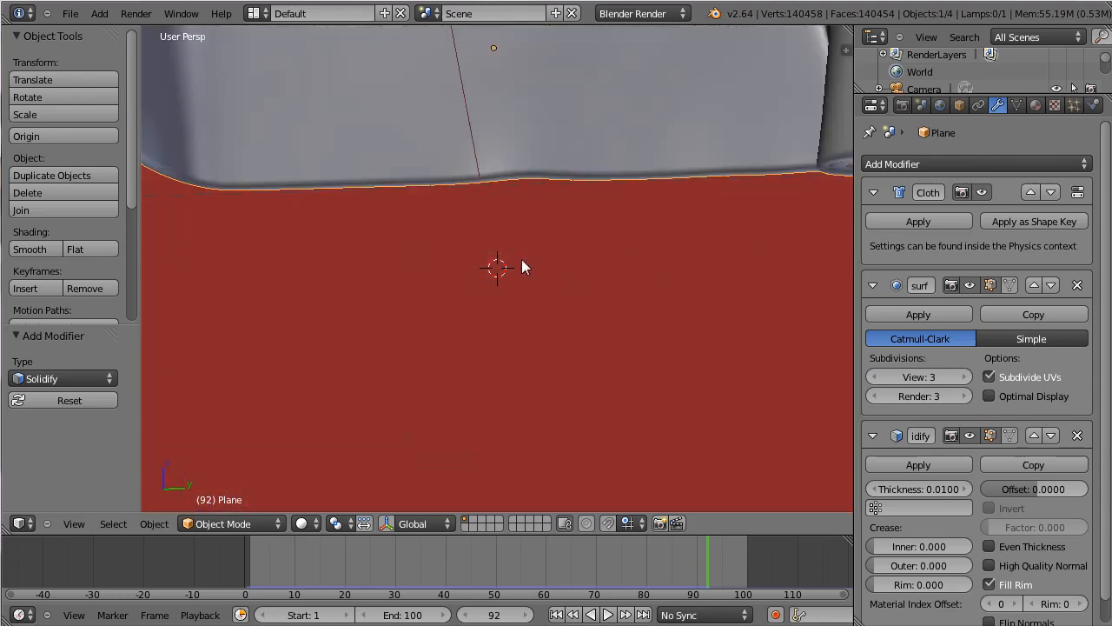
middle_drag(522, 266, 593, 278)
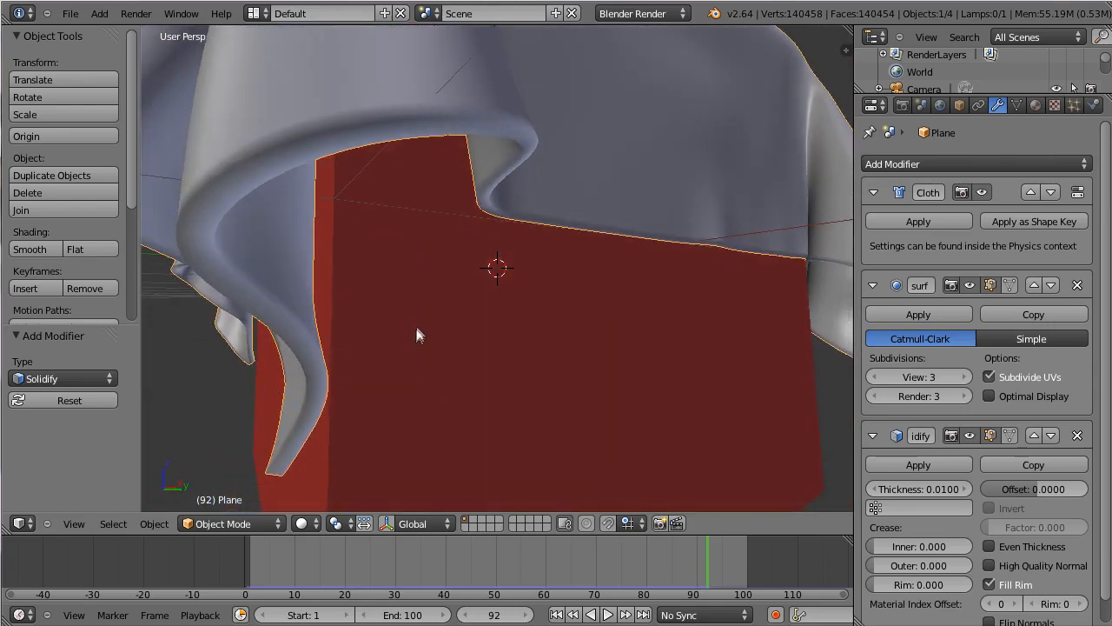
- Try a thicker hem on the cloth by setting the Solidify modifier's thickness to 0.02
middle_drag(434, 334, 761, 360)
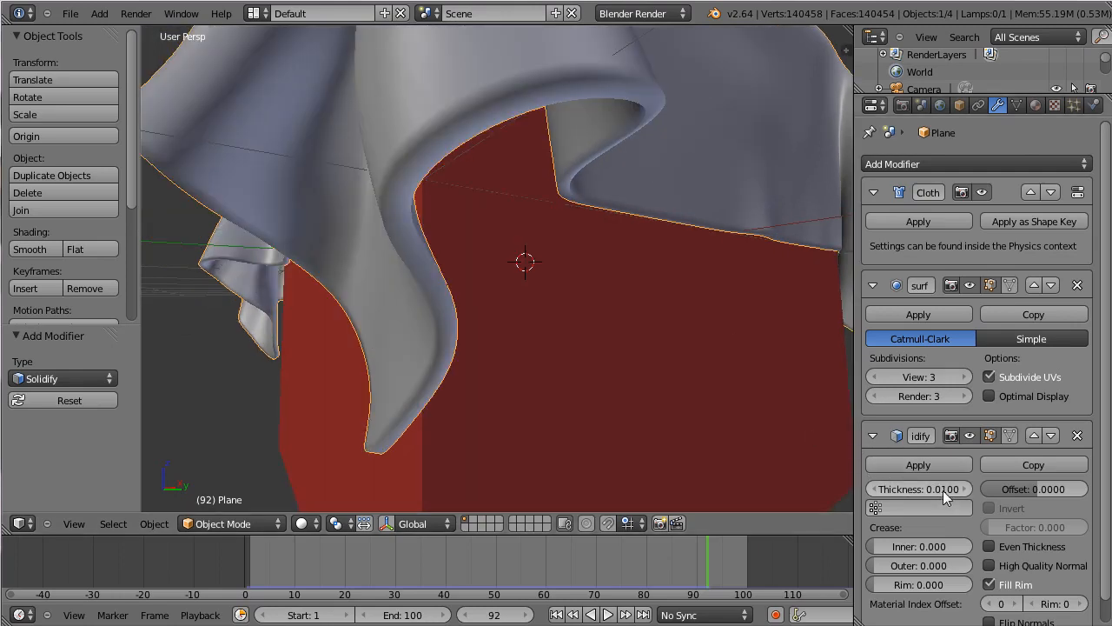
drag(943, 490, 946, 485)
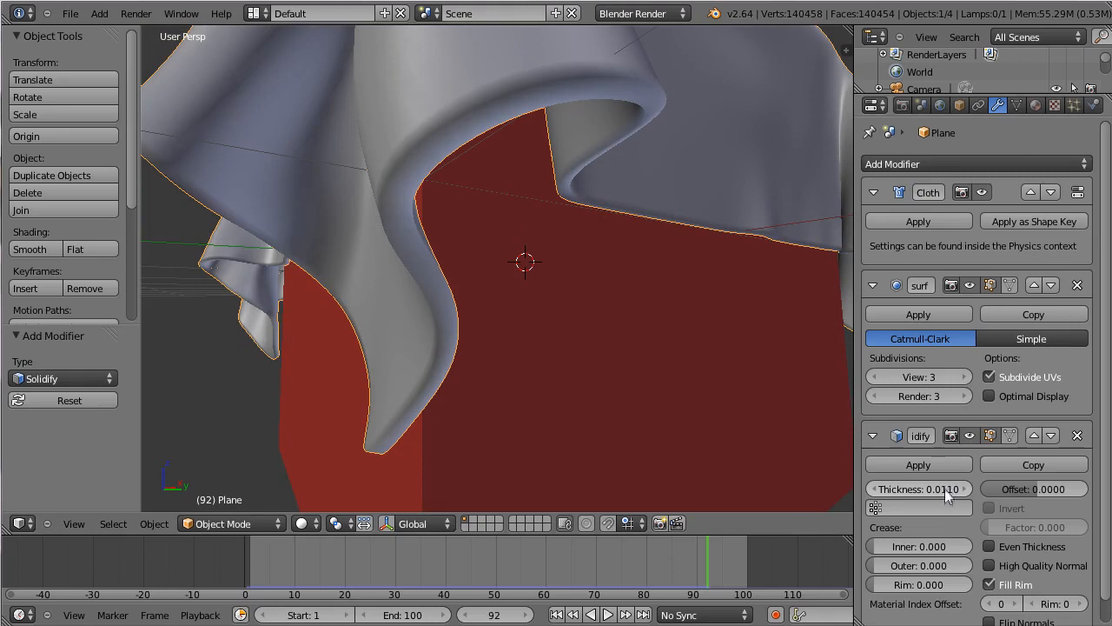
click(941, 489)
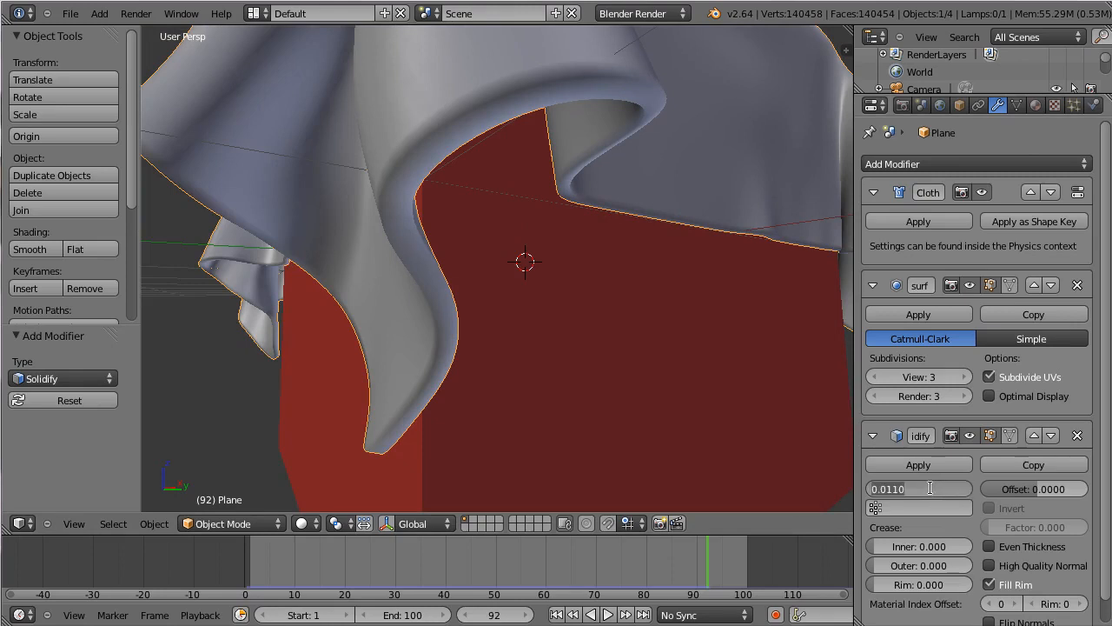
key(BackSpace)
text(.02)
key(Return)
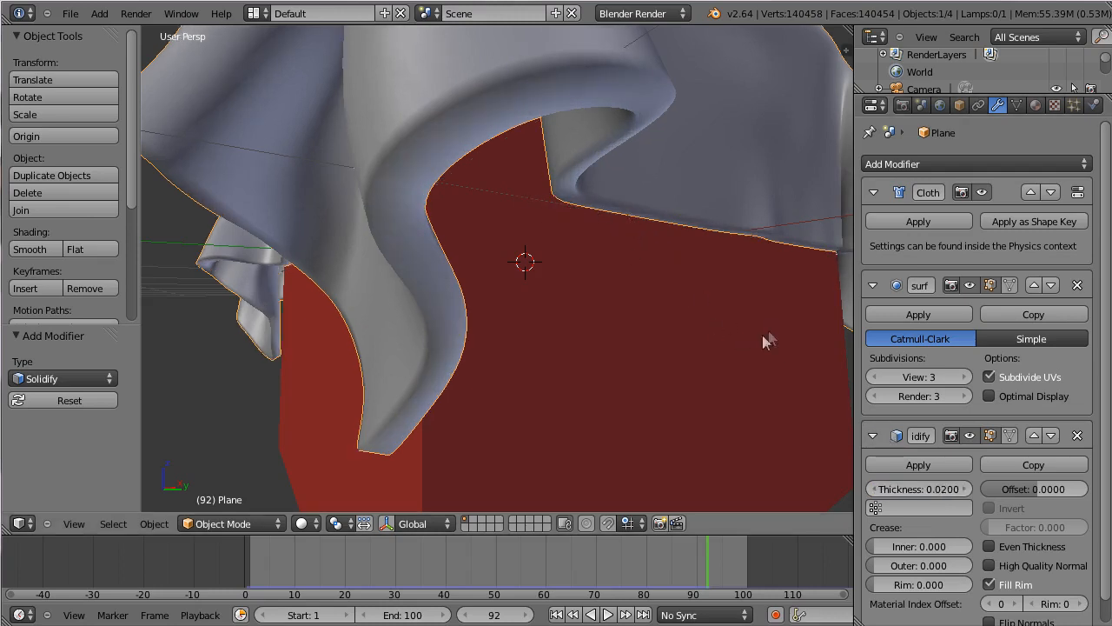
- Set the cloth's Solidify thickness to 0.01
click(935, 487)
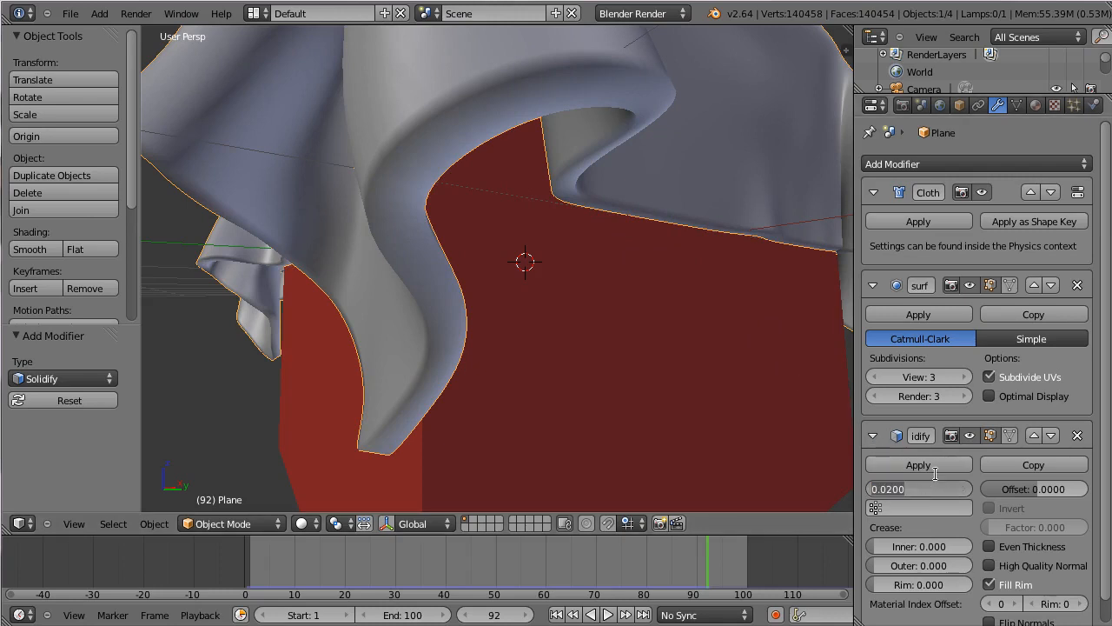
key(BackSpace)
text(.01)
key(Return)
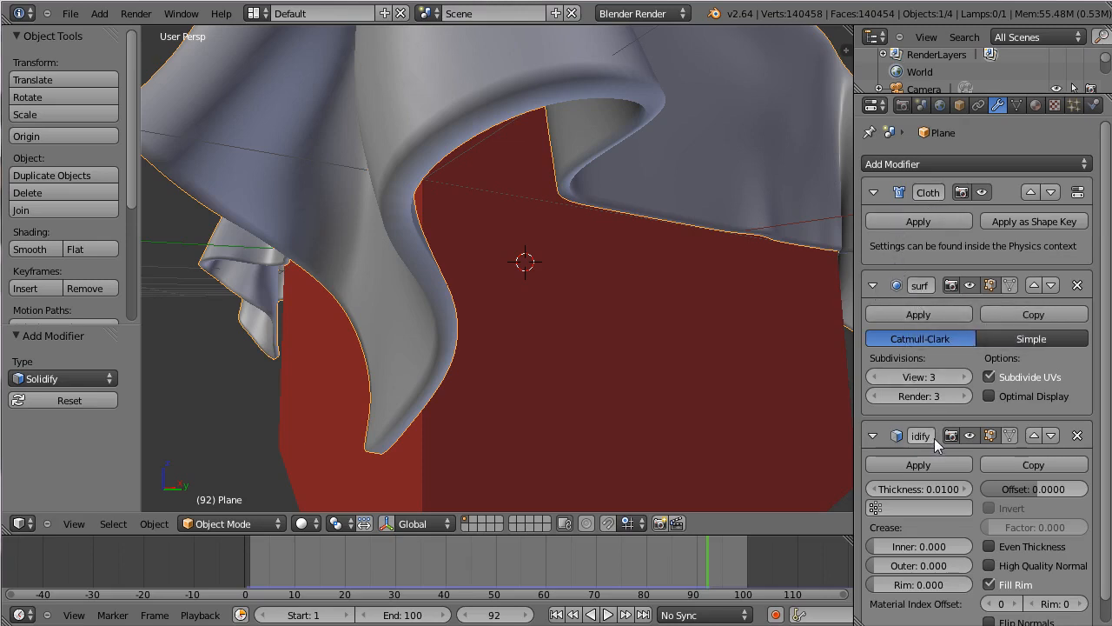
- Move the Solidify modifier above the Subdivision Surface modifier in the cloth's stack and collapse both modifiers' settings
click(1034, 435)
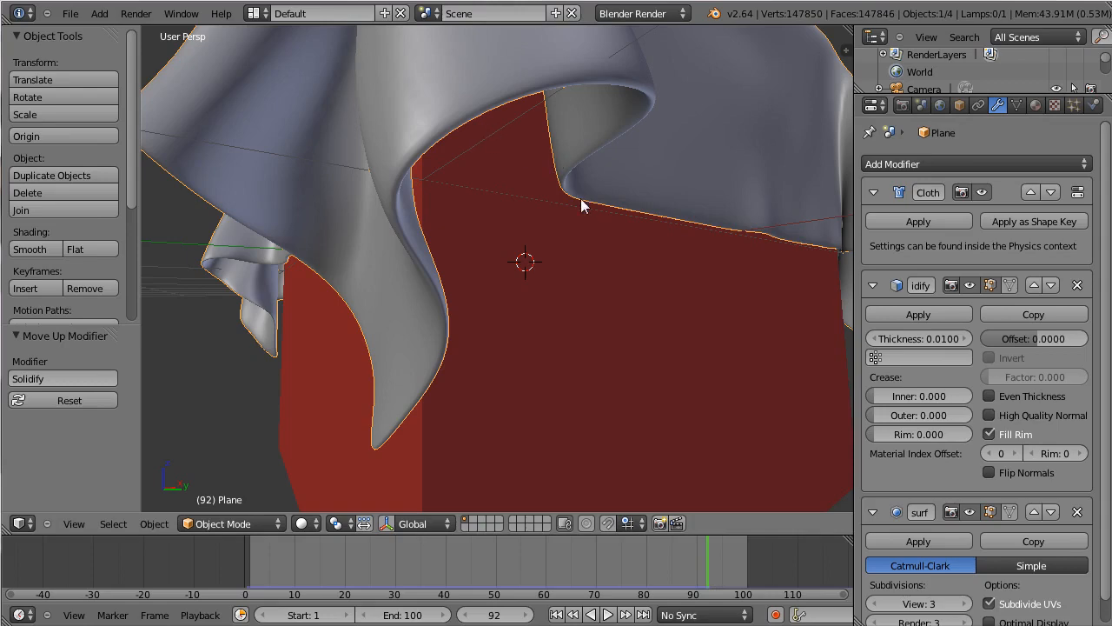
middle_drag(558, 217, 472, 253)
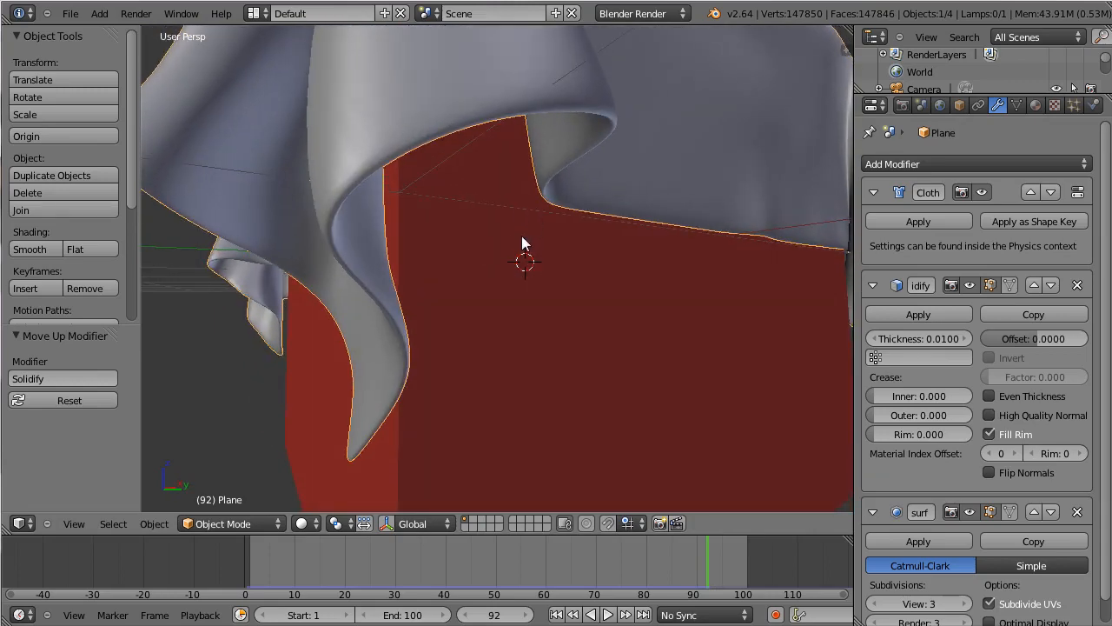
click(873, 512)
click(873, 285)
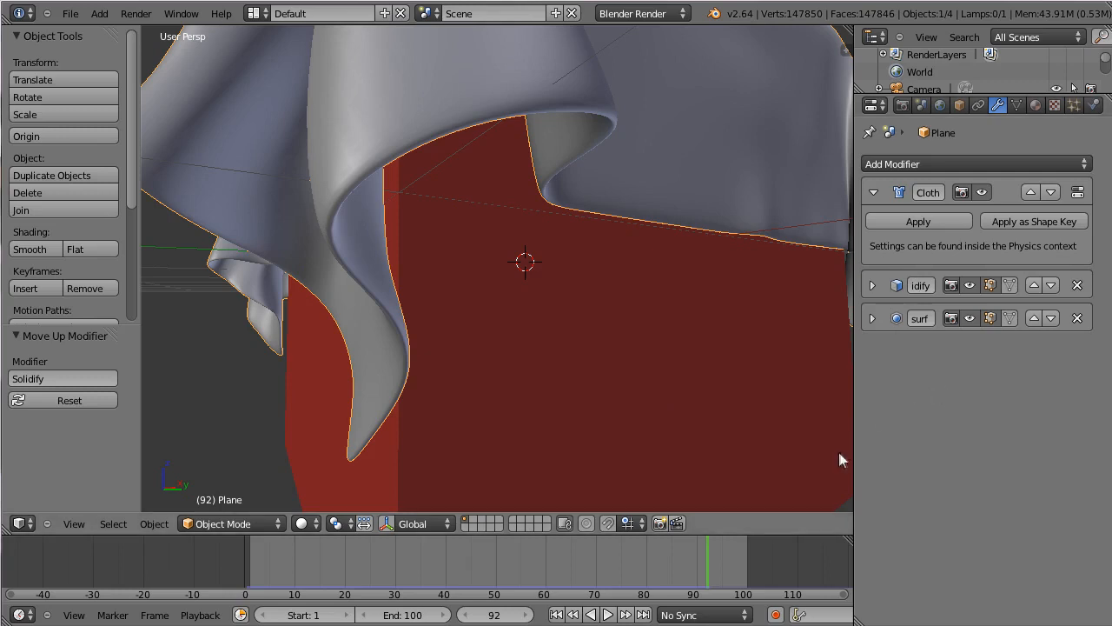
- Replay the cloth simulation over the whole red cube with the cloth physics settings shown, stopping at frame 35
scroll(709, 465, down, 7)
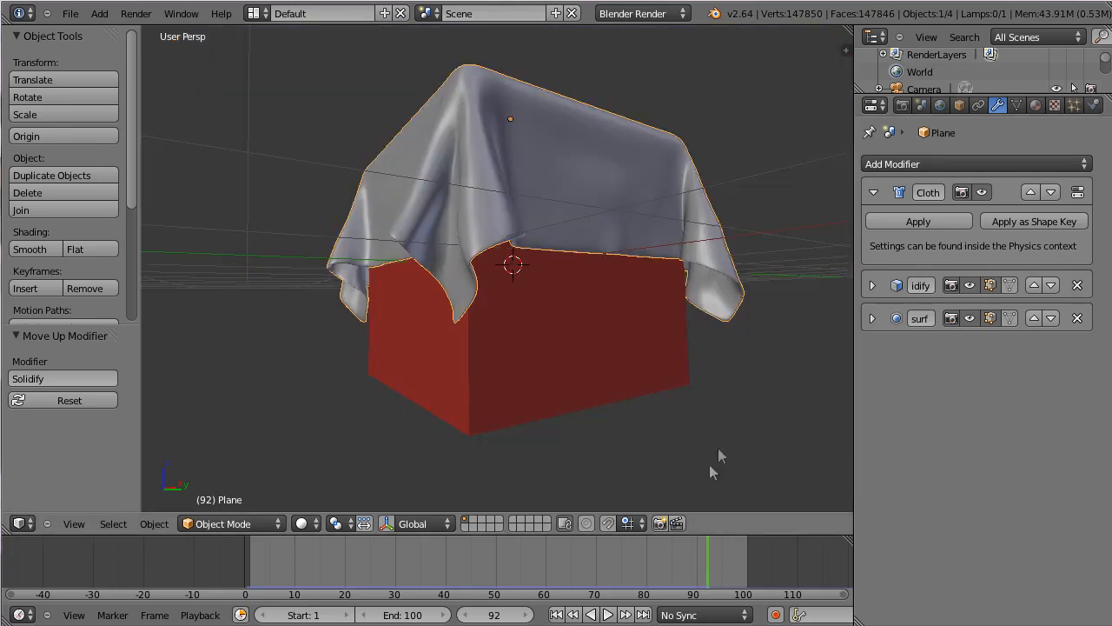
middle_drag(640, 372, 568, 415)
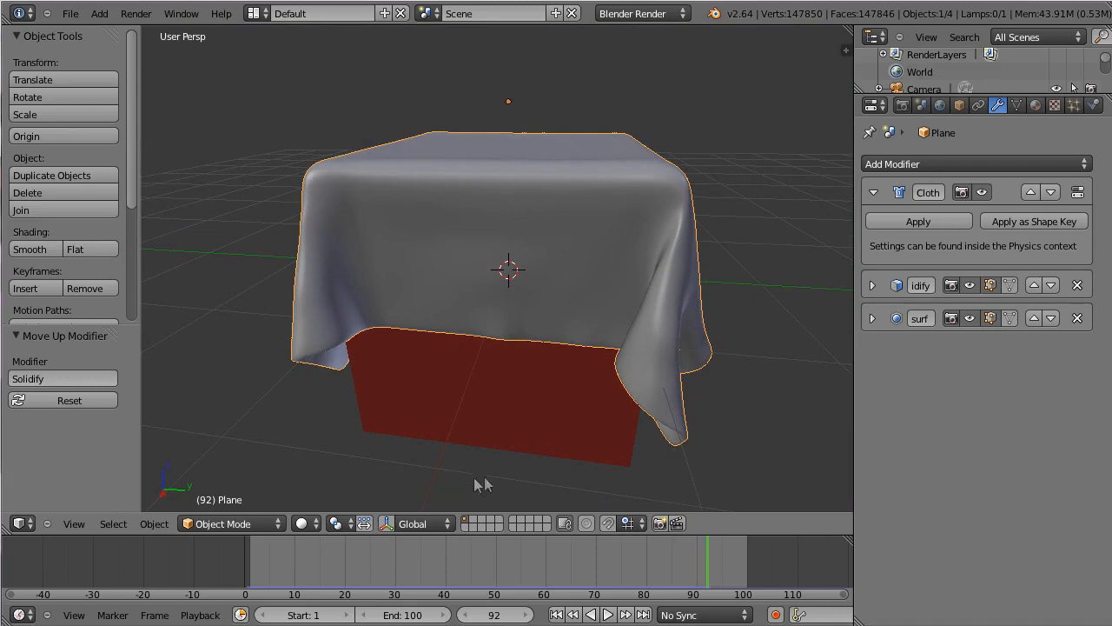
click(607, 614)
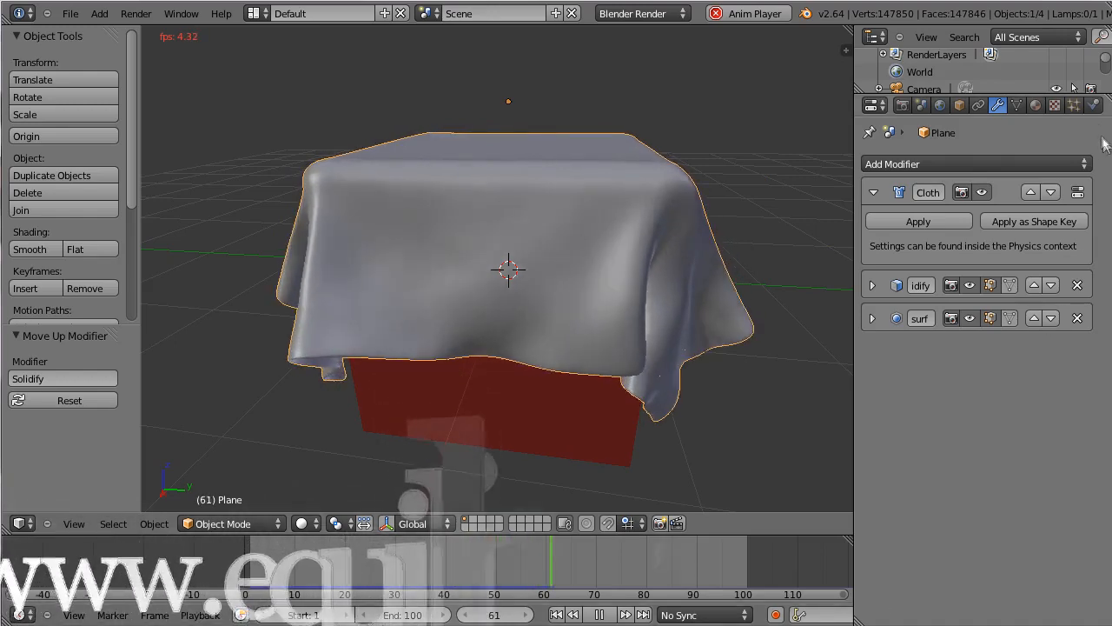
click(1094, 107)
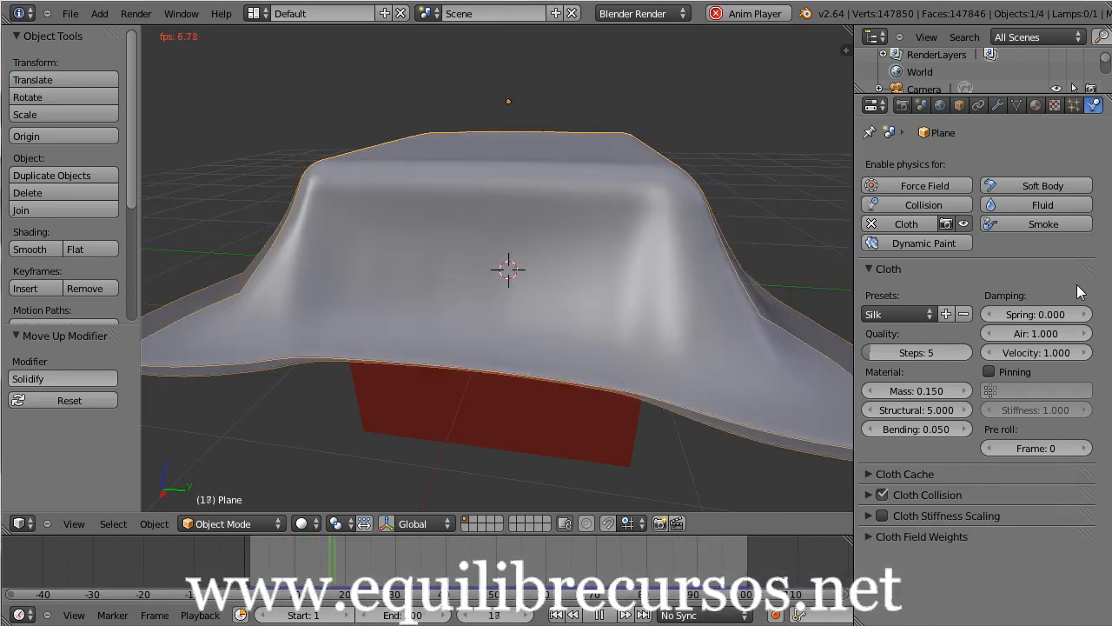
click(601, 614)
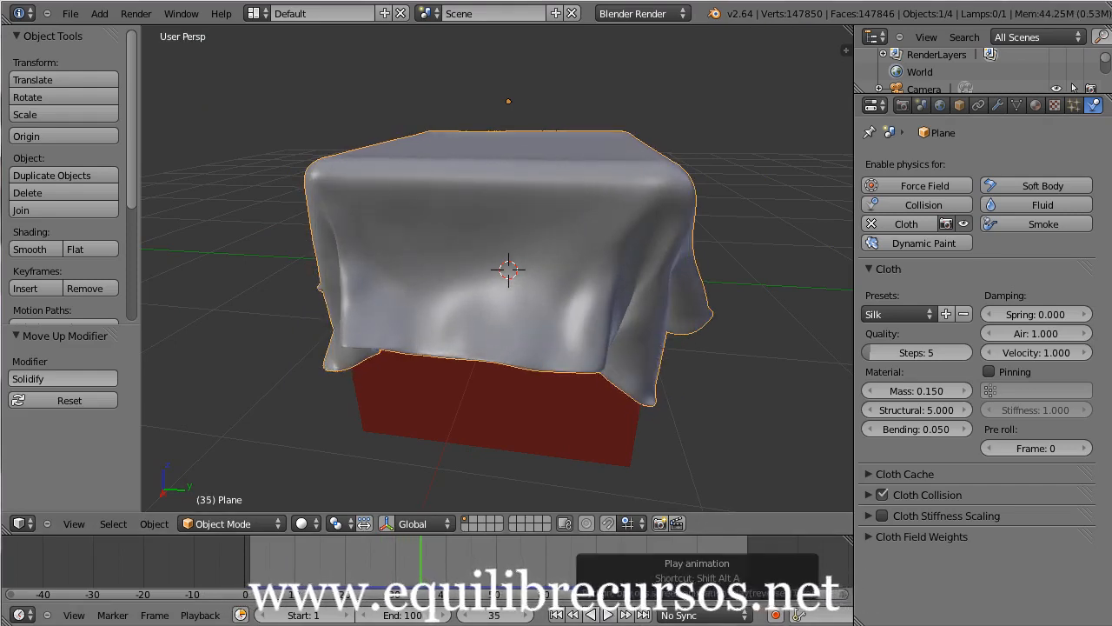